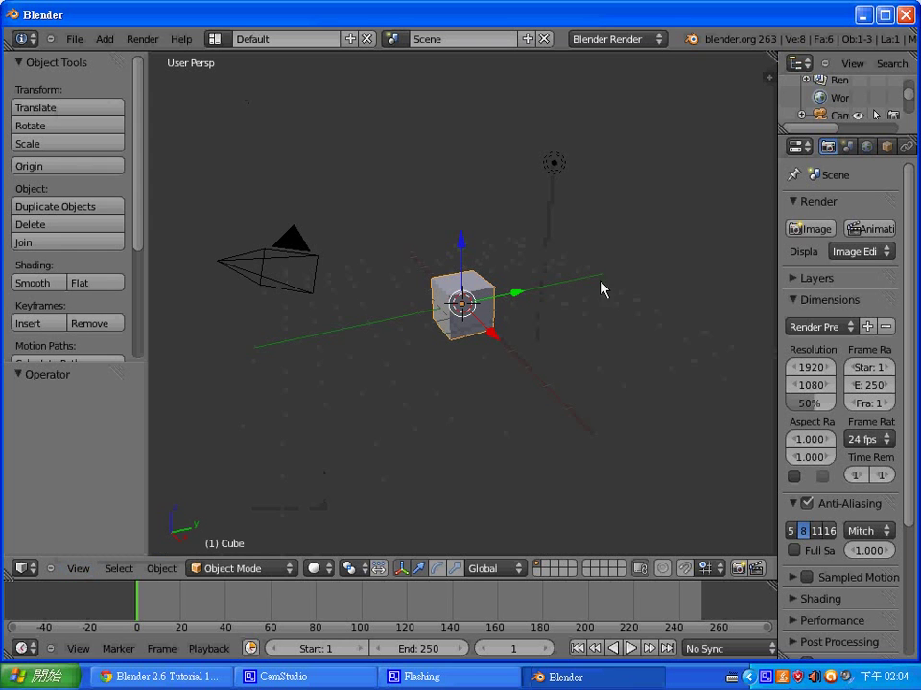
- In Left view, flatten the cube along Z and enlarge it about 5.873 times
{"action": "left_click", "coordinate": [78, 569]}
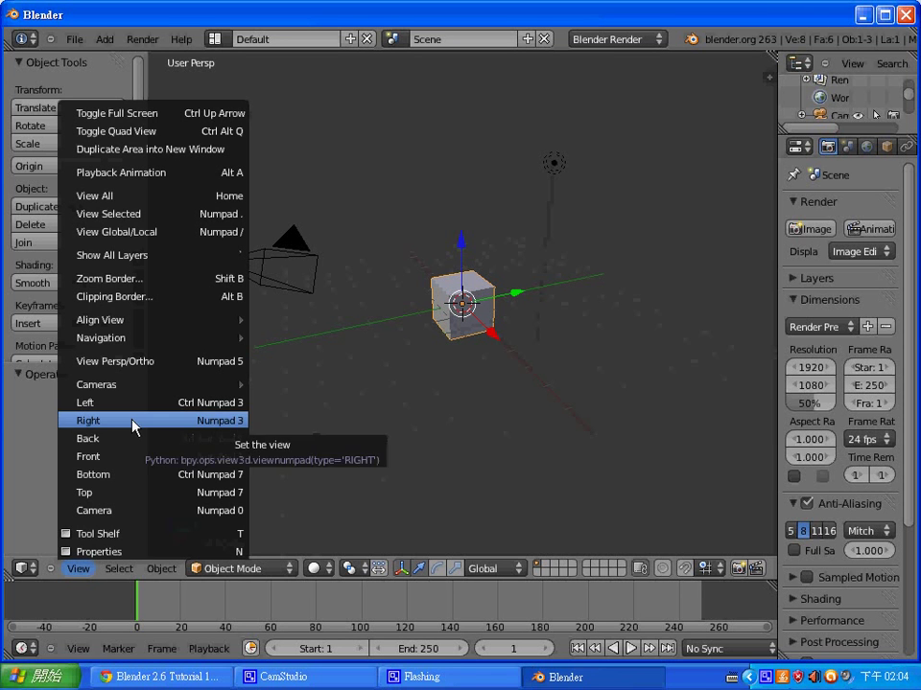
{"action": "left_click", "coordinate": [131, 404]}
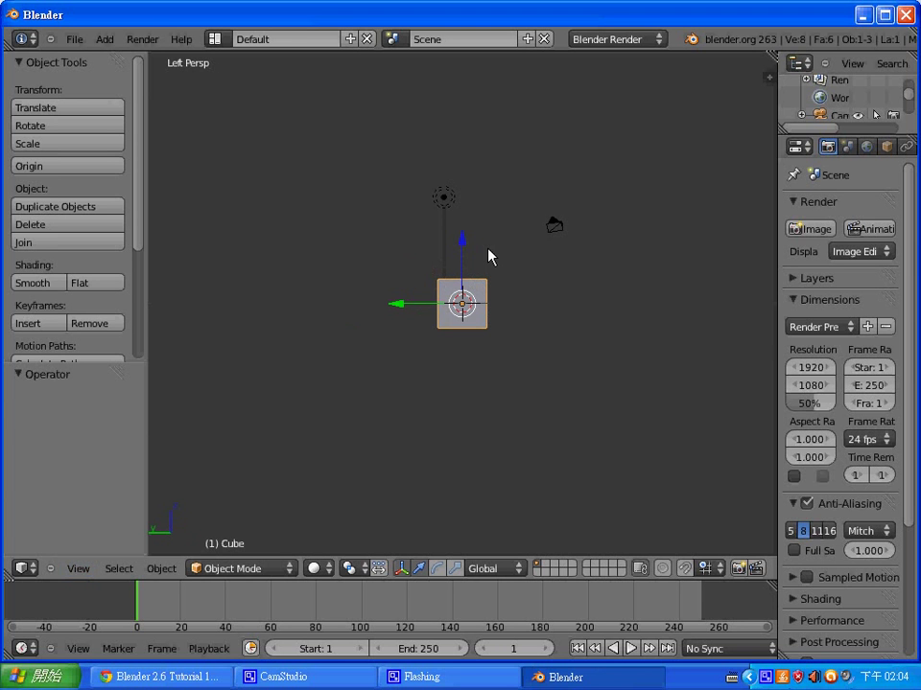
{"action": "key", "text": "s"}
{"action": "key", "text": "z"}
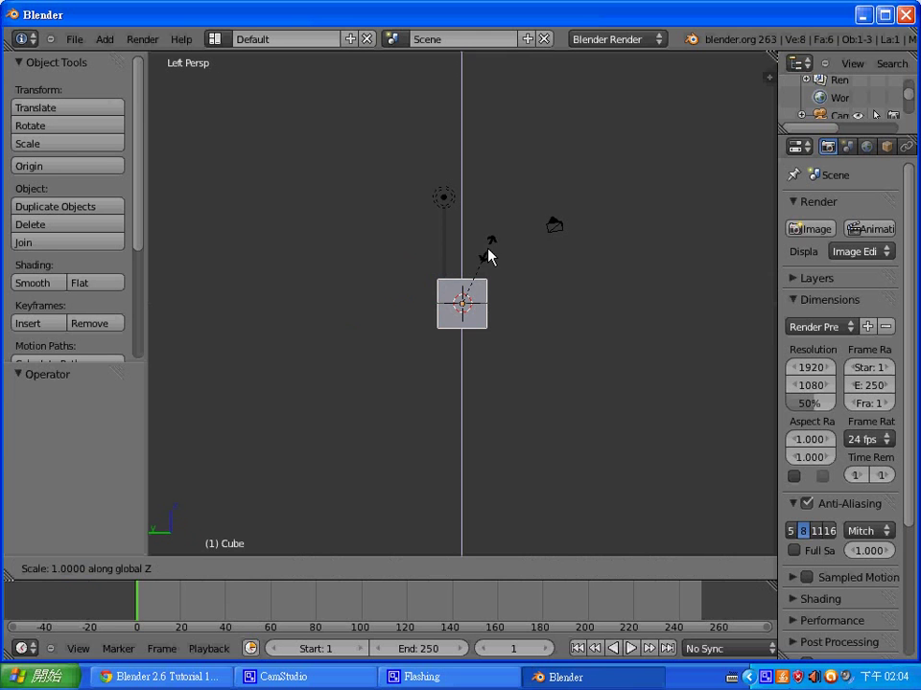
{"action": "left_click", "coordinate": [484, 306]}
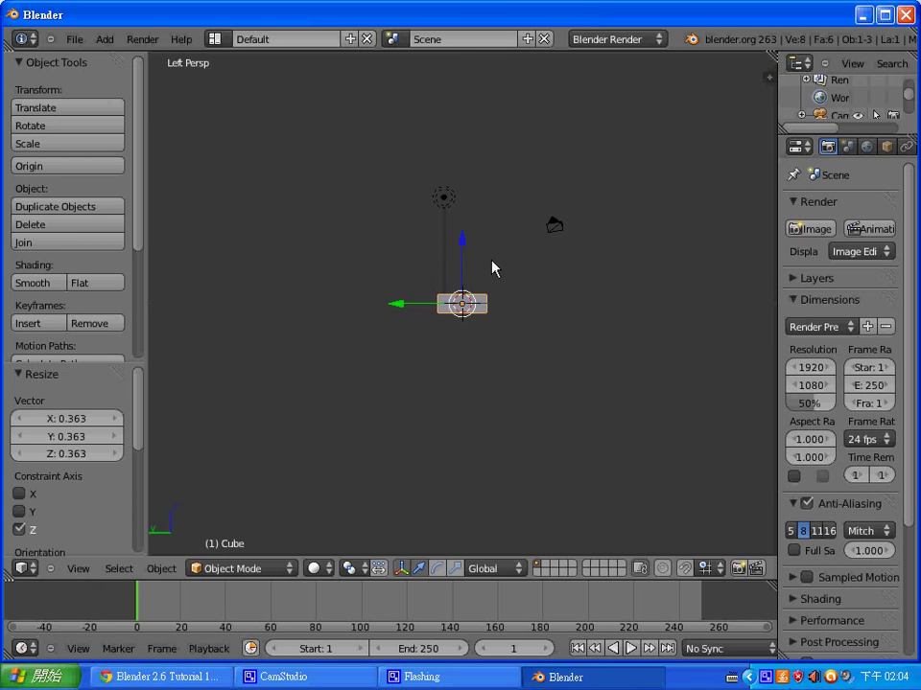
{"action": "key", "text": "s"}
{"action": "key", "text": "z"}
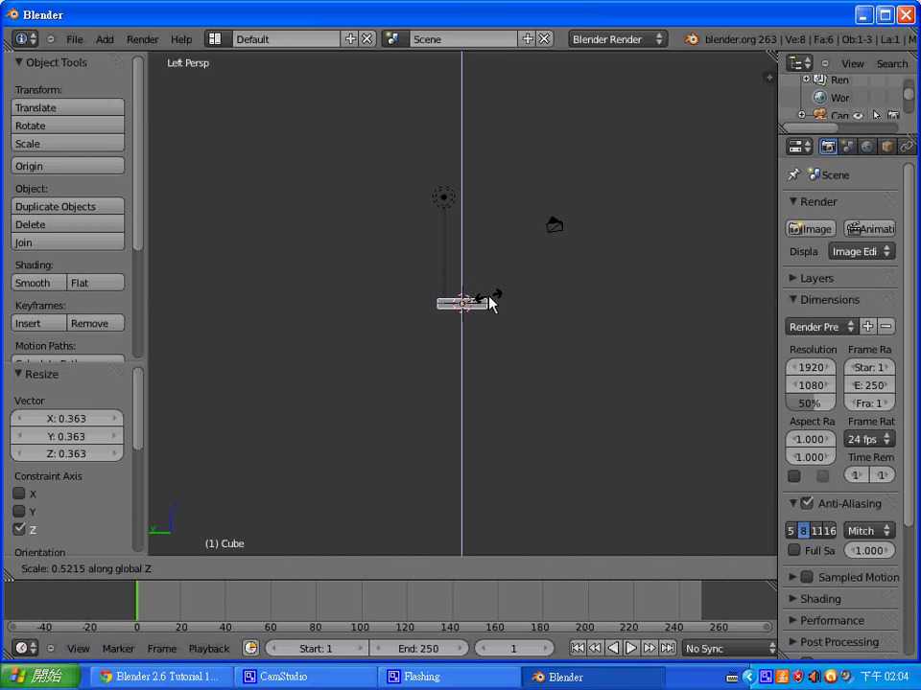
{"action": "left_click", "coordinate": [490, 305]}
{"action": "key", "text": "s"}
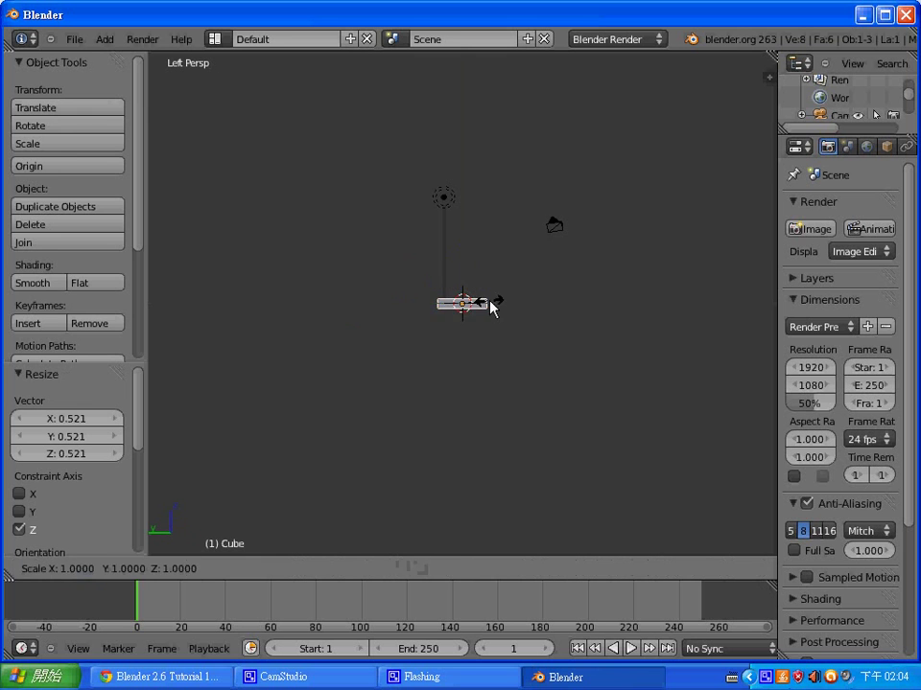
{"action": "left_click", "coordinate": [621, 308]}
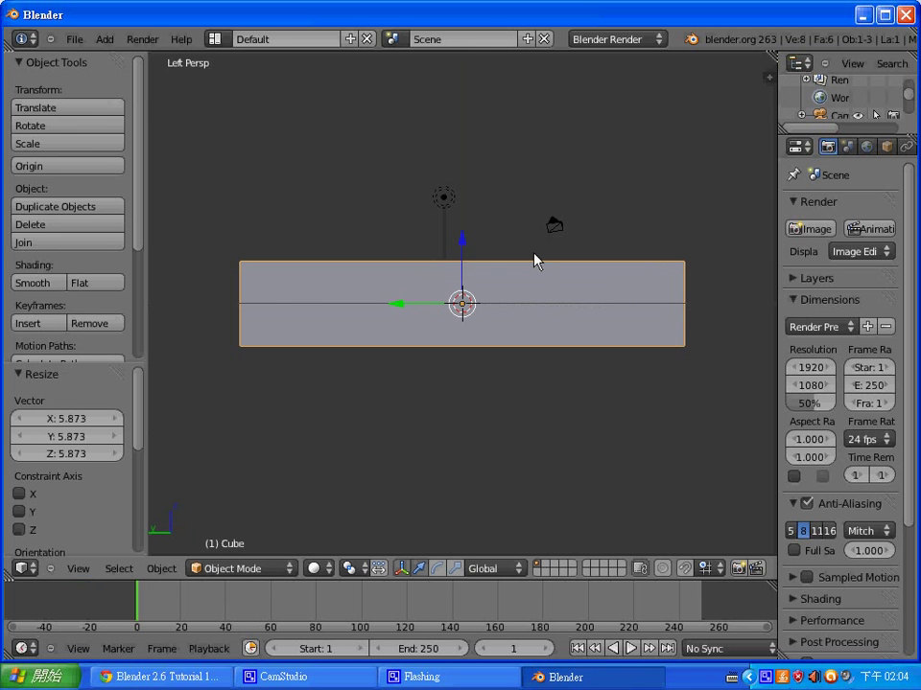
- Thin the slab further along Z (0.759, 0.179, then 0.570 height)
{"action": "key", "text": "s"}
{"action": "key", "text": "z"}
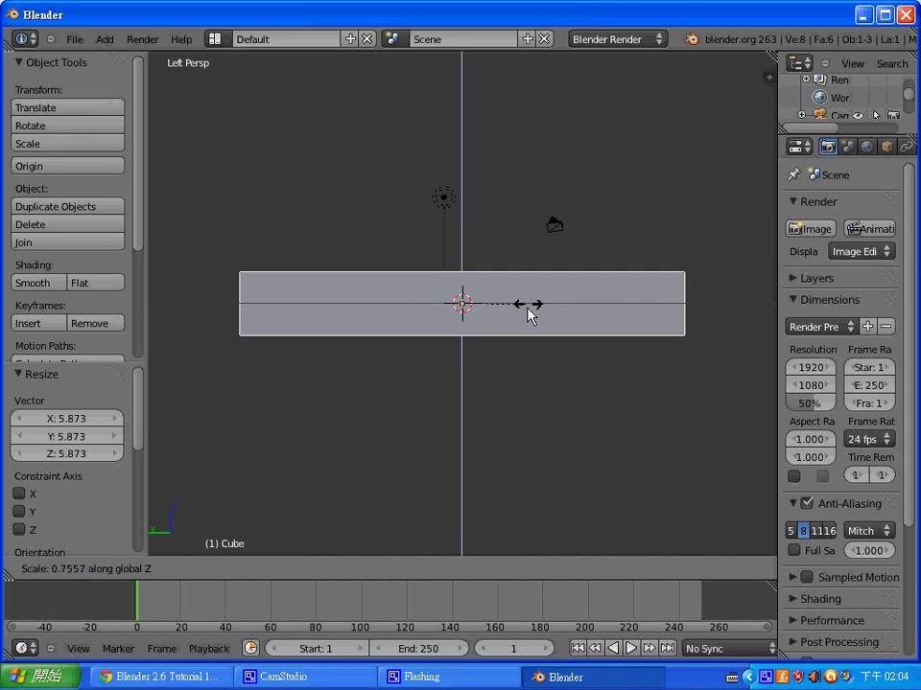
{"action": "left_click", "coordinate": [529, 320]}
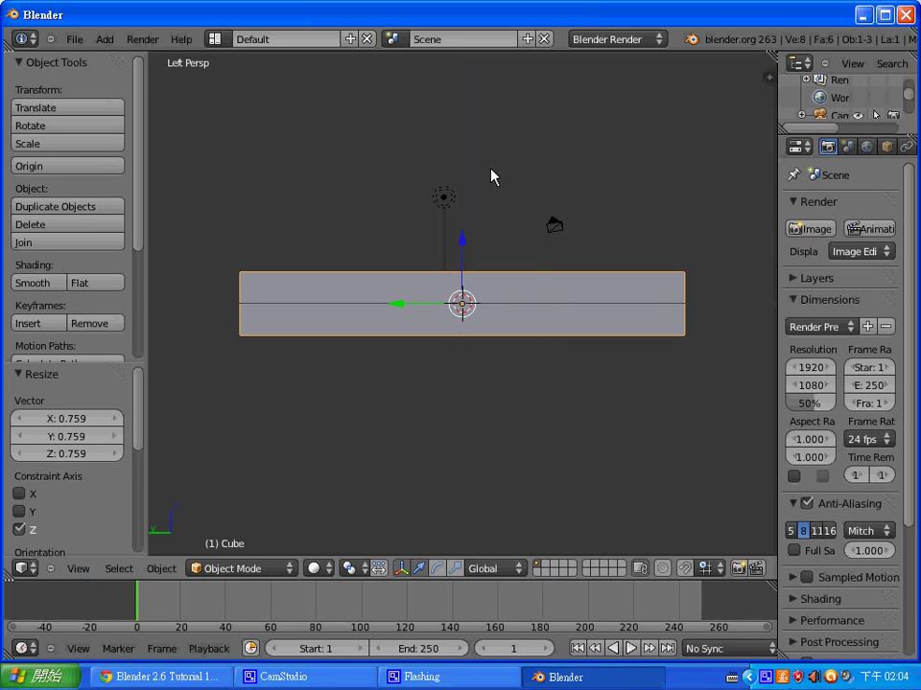
{"action": "key", "text": "s"}
{"action": "key", "text": "z"}
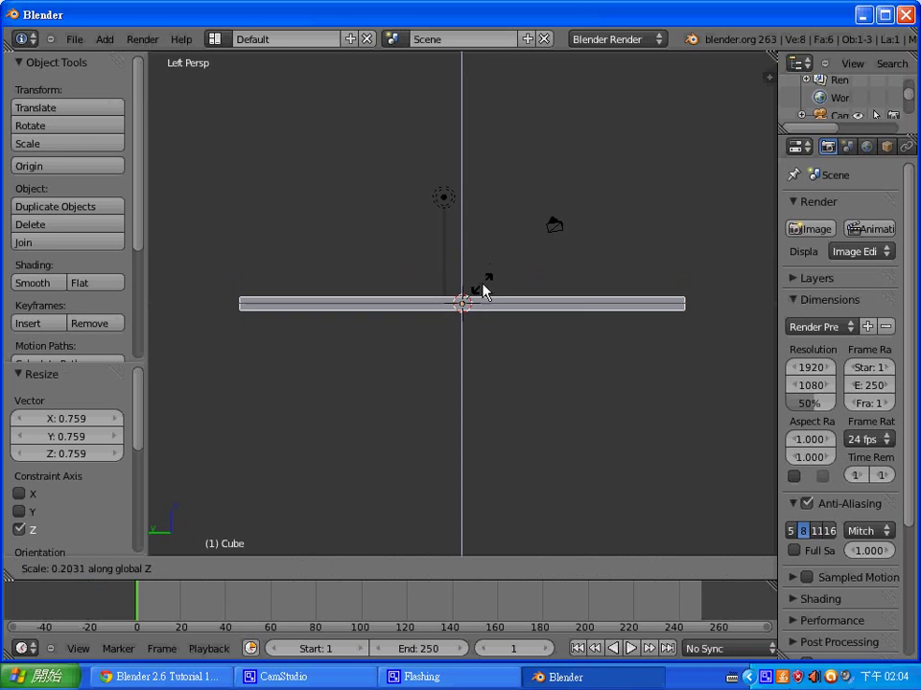
{"action": "left_click", "coordinate": [488, 301]}
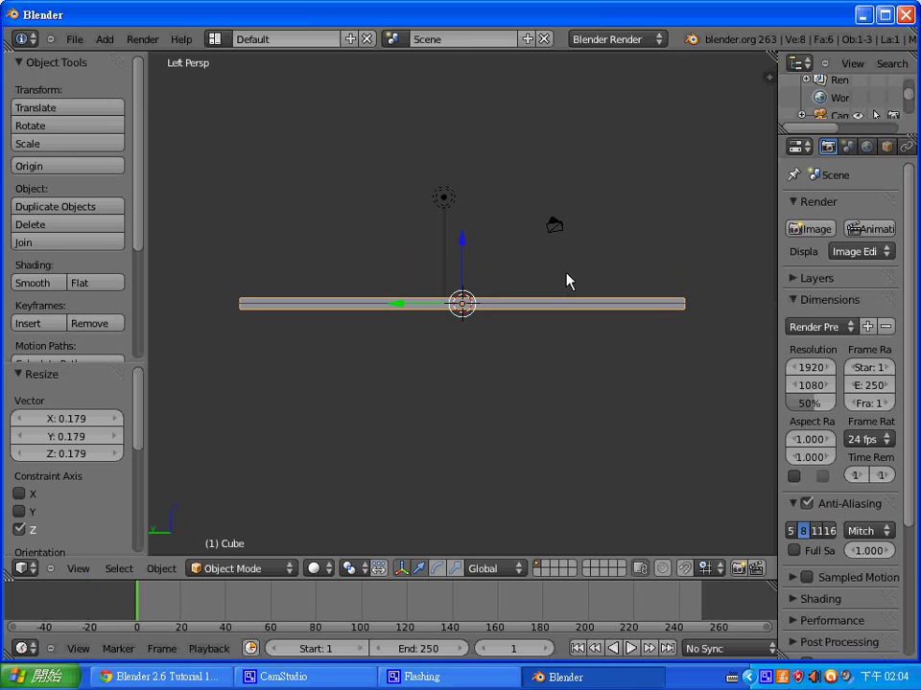
{"action": "scroll", "coordinate": [567, 280], "scroll_direction": "down", "scroll_amount": 2}
{"action": "scroll", "coordinate": [566, 279], "scroll_direction": "down", "scroll_amount": 1}
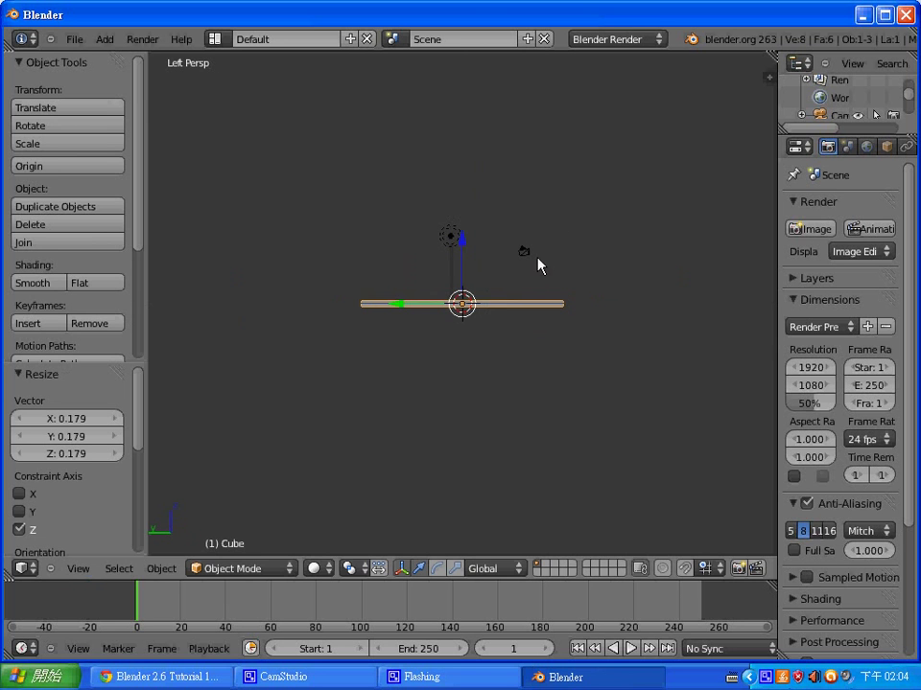
{"action": "key", "text": "s"}
{"action": "key", "text": "z"}
{"action": "left_click", "coordinate": [473, 287]}
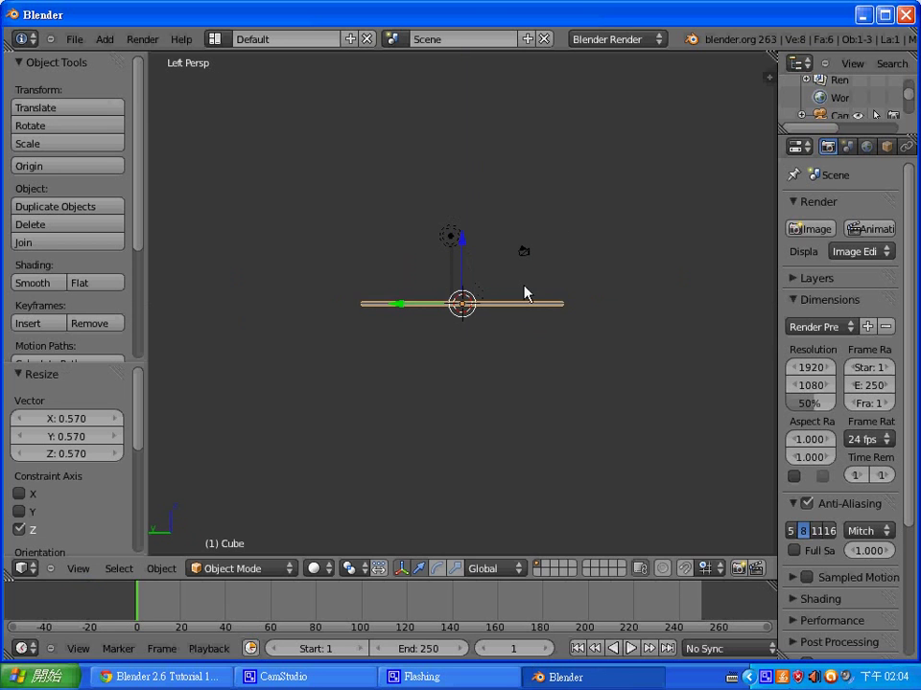
- Place the 3D cursor just above the slab
{"action": "scroll", "coordinate": [537, 290], "scroll_direction": "up", "scroll_amount": 3}
{"action": "scroll", "coordinate": [537, 291], "scroll_direction": "up", "scroll_amount": 2}
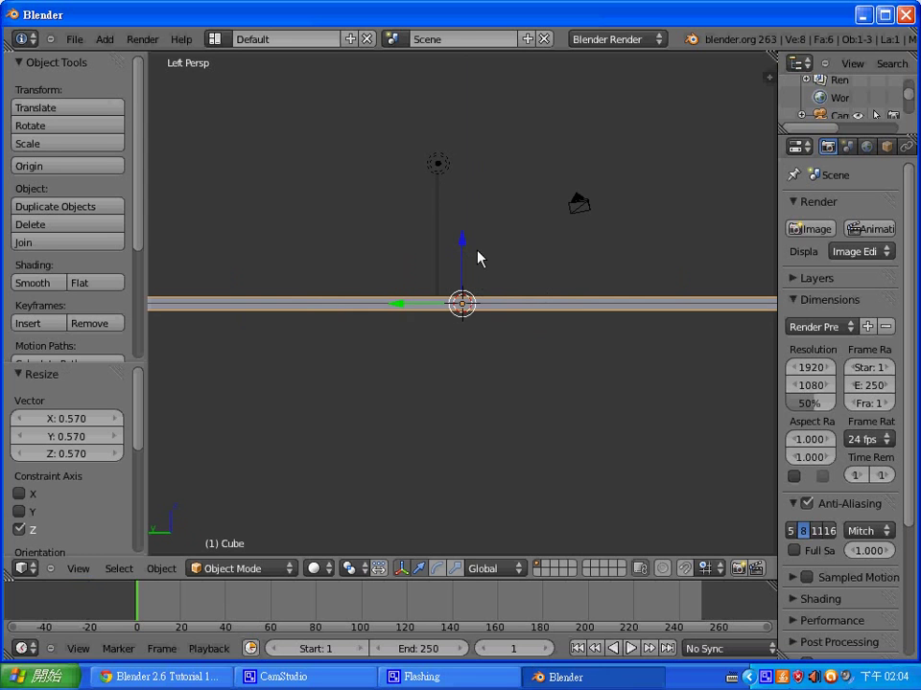
{"action": "scroll", "coordinate": [485, 255], "scroll_direction": "down", "scroll_amount": 1}
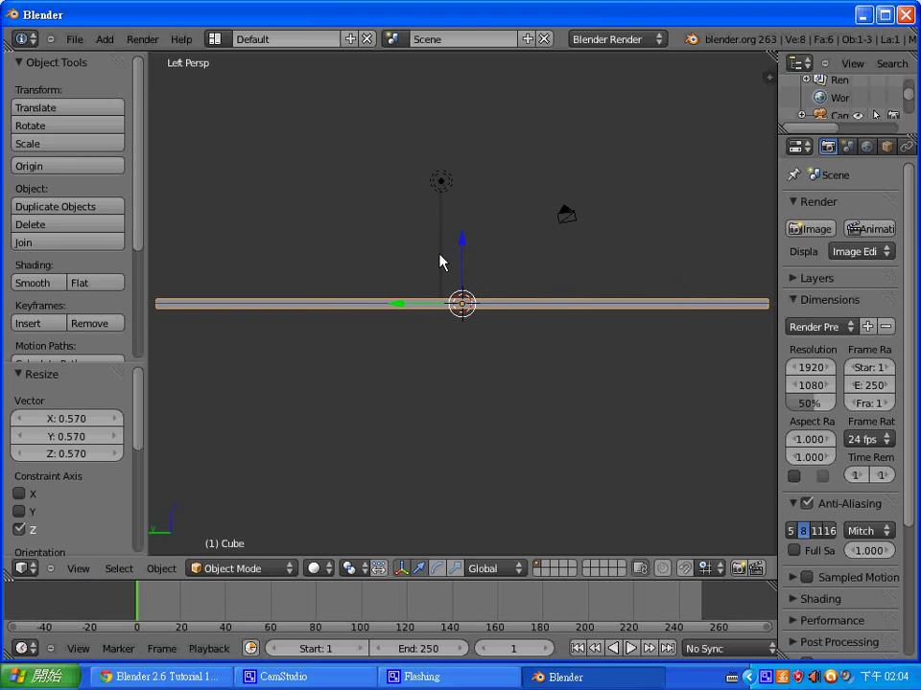
{"action": "left_click", "coordinate": [443, 241]}
{"action": "key", "text": "shift+a"}
- Add a cube at the cursor, squash it along Y to a thin block, and widen the Properties area
{"action": "left_click", "coordinate": [518, 257]}
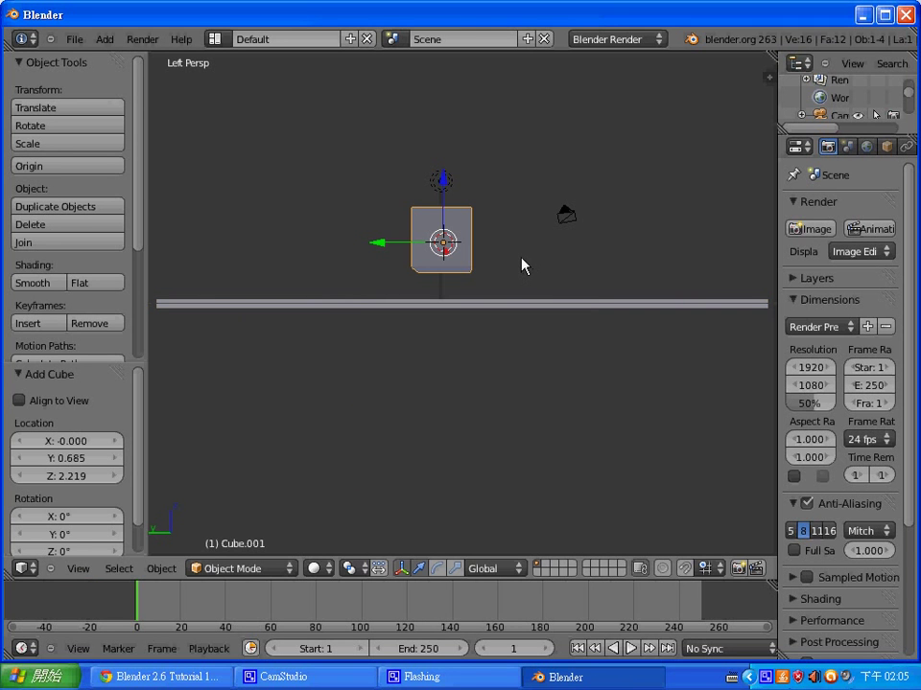
{"action": "key", "text": "s"}
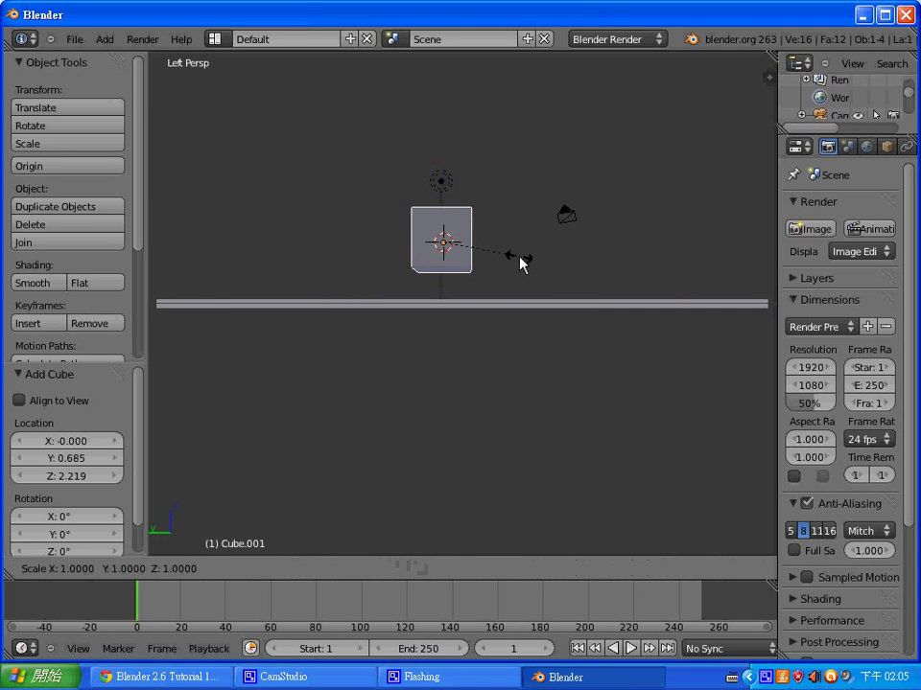
{"action": "key", "text": "y"}
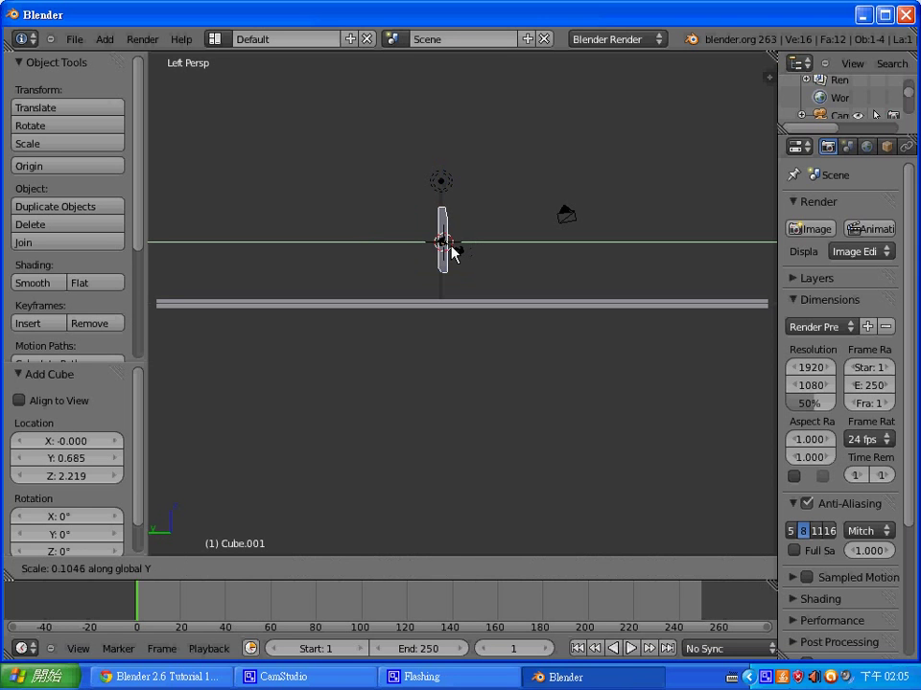
{"action": "left_click", "coordinate": [462, 251]}
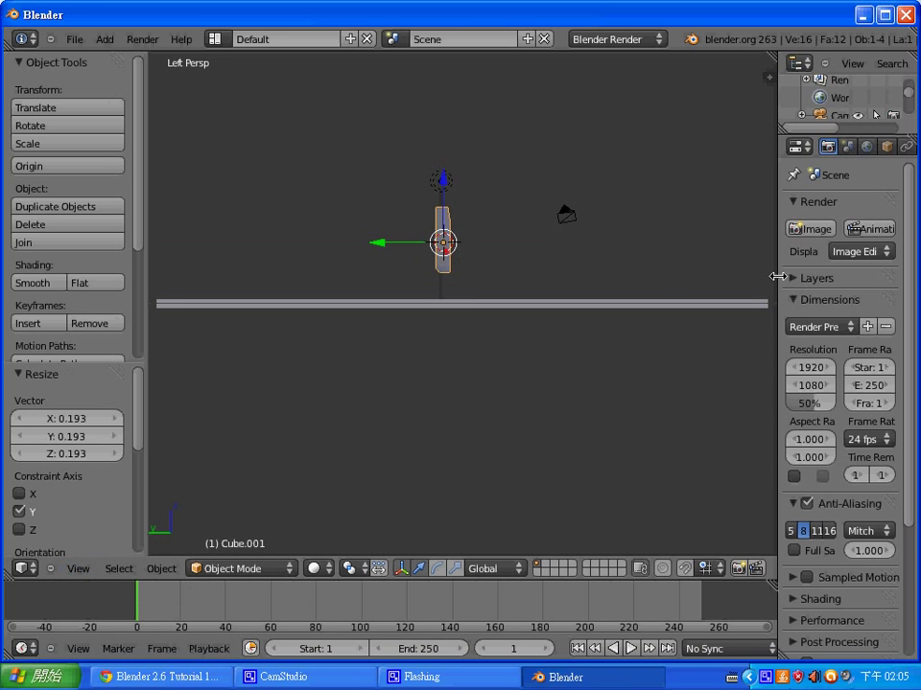
{"action": "left_click_drag", "start_coordinate": [779, 279], "coordinate": [608, 267]}
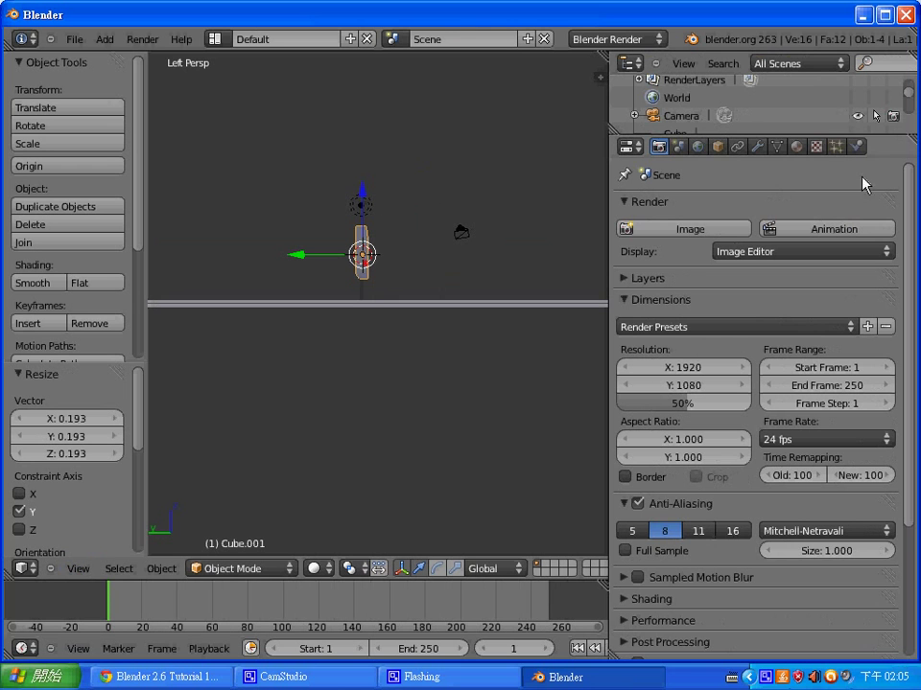
- Switch the render engine to Blender Game and set the block's Physics Type to Rigid Body
{"action": "left_click", "coordinate": [657, 40]}
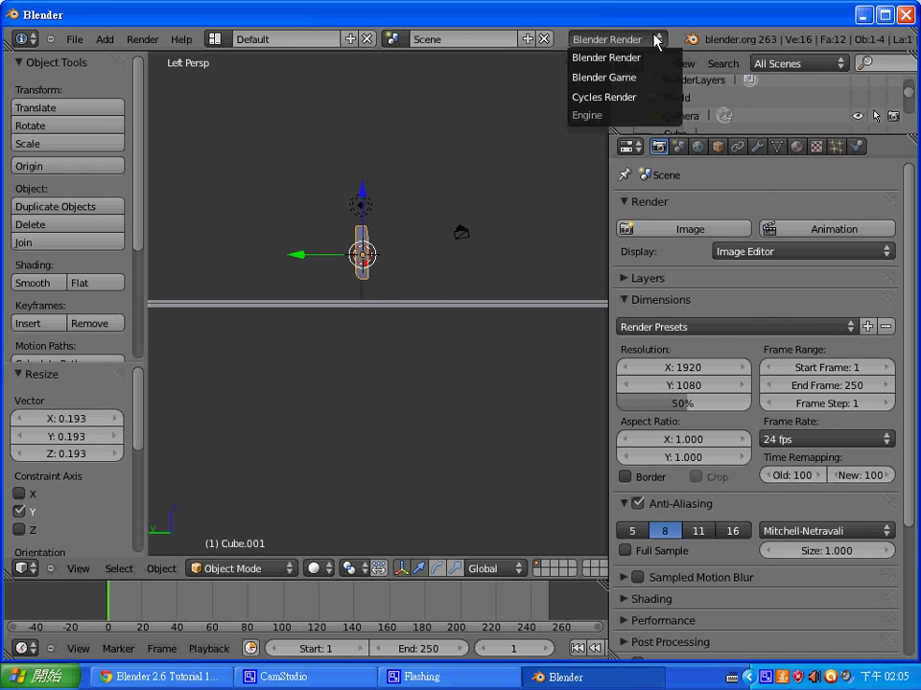
{"action": "left_click", "coordinate": [653, 78]}
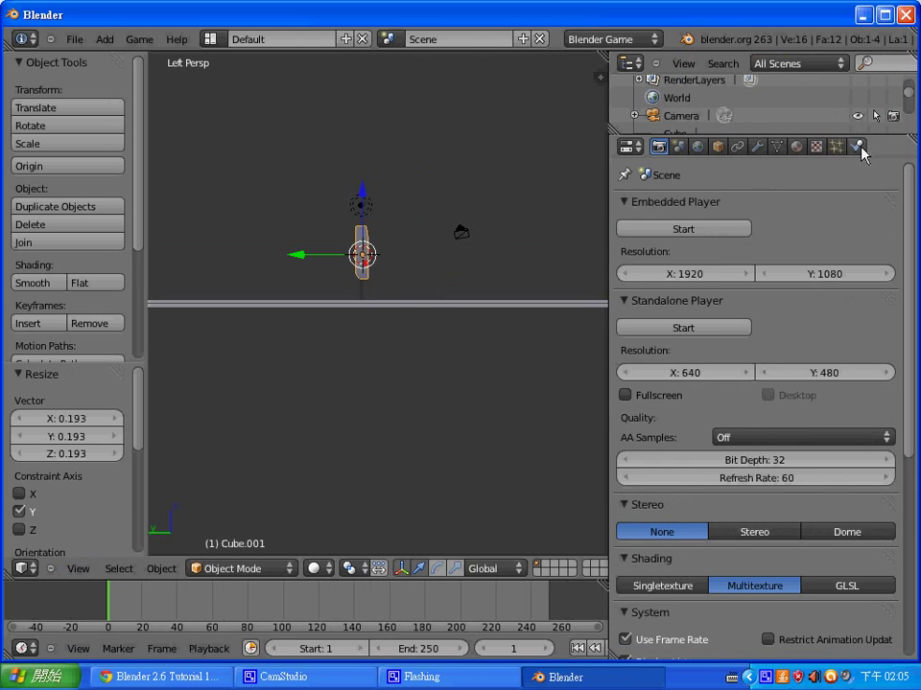
{"action": "left_click", "coordinate": [857, 147]}
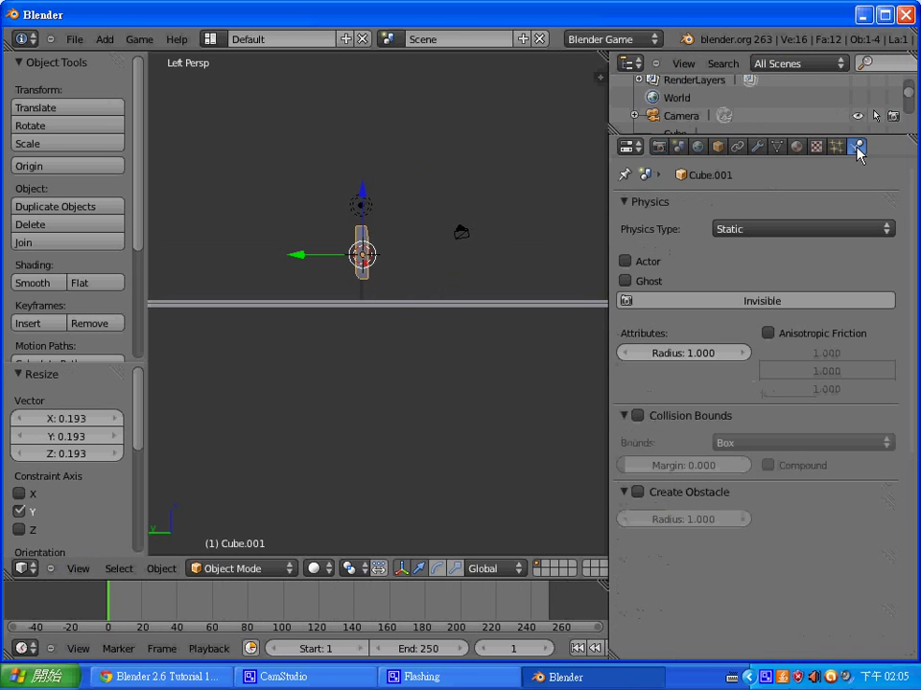
{"action": "left_click", "coordinate": [862, 233]}
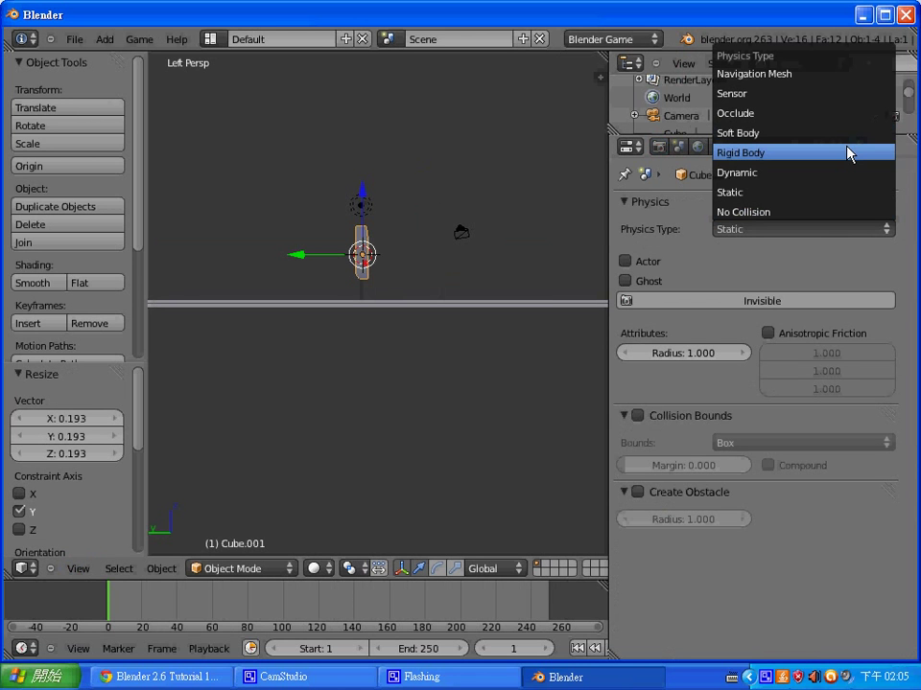
{"action": "left_click", "coordinate": [850, 154]}
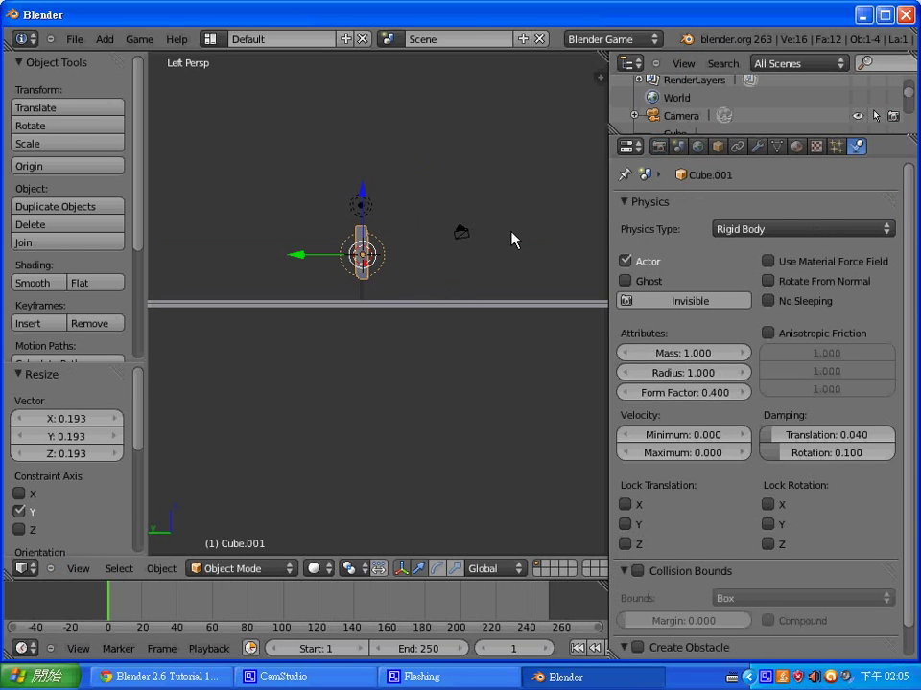
{"action": "key", "text": "p"}
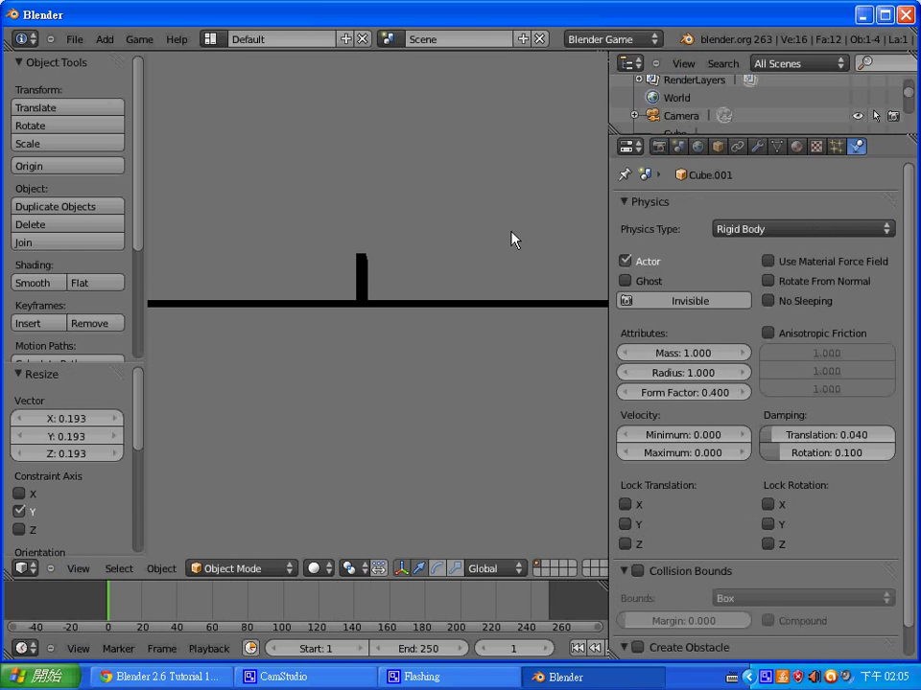
{"action": "key", "text": "Escape"}
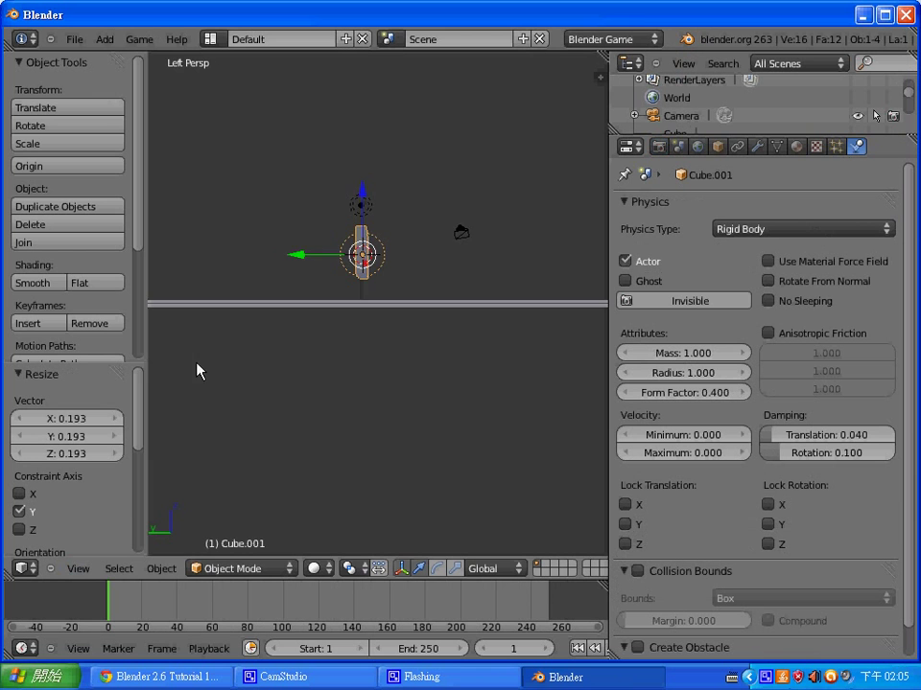
{"action": "left_click", "coordinate": [76, 570]}
{"action": "mouse_move", "coordinate": [336, 378]}
{"action": "middle_mouse_down"}
{"action": "mouse_move", "coordinate": [354, 383]}
{"action": "mouse_move", "coordinate": [348, 399]}
{"action": "middle_mouse_up"}
{"action": "key", "text": "p"}
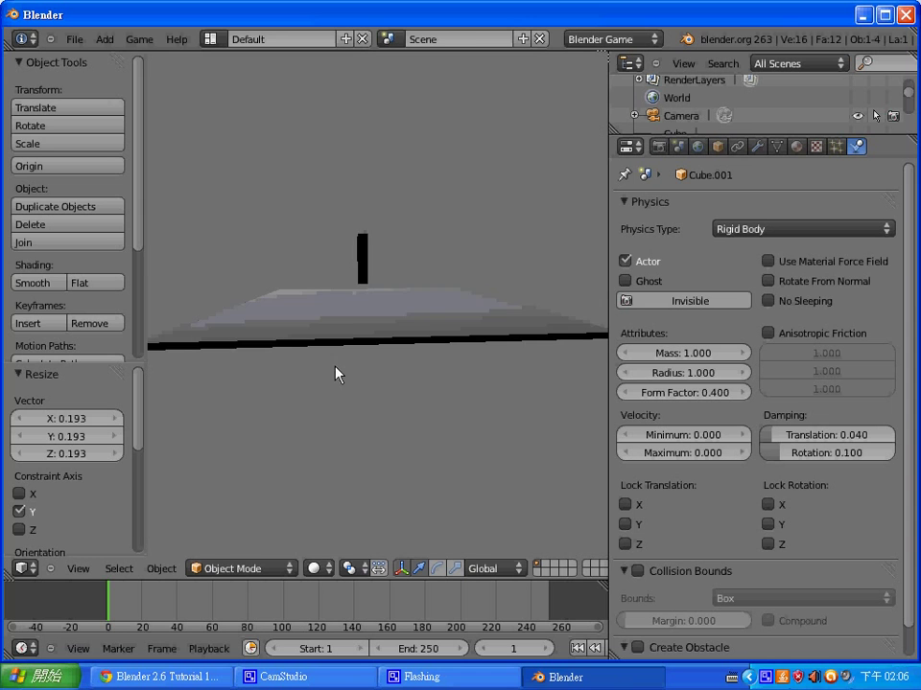
{"action": "key", "text": "Escape"}
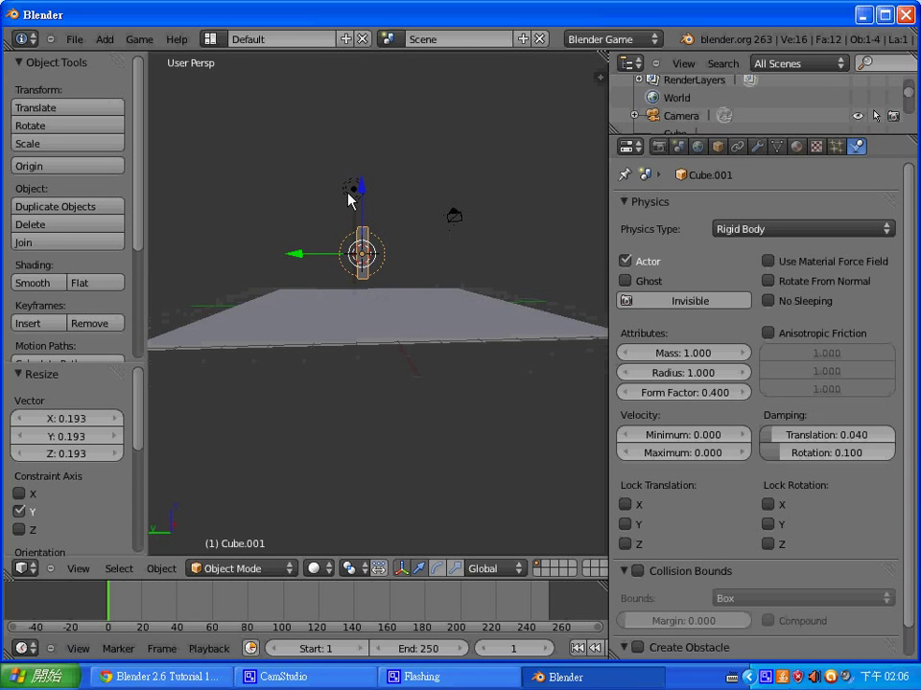
- Select the lamp and view the World panel showing Bullet physics with gravity 9.80
{"action": "right_click", "coordinate": [354, 192]}
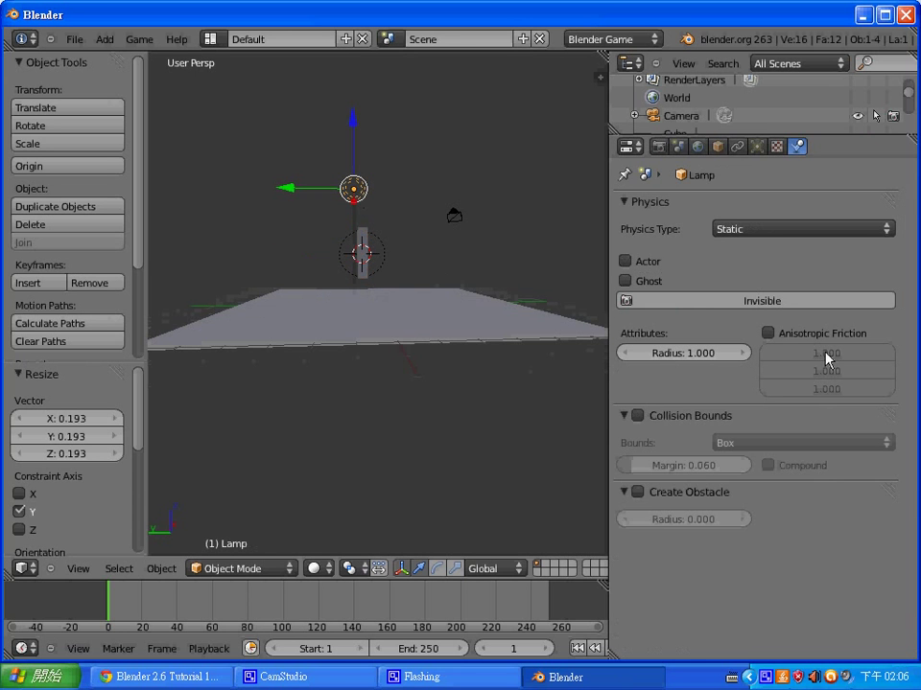
{"action": "left_click", "coordinate": [662, 149]}
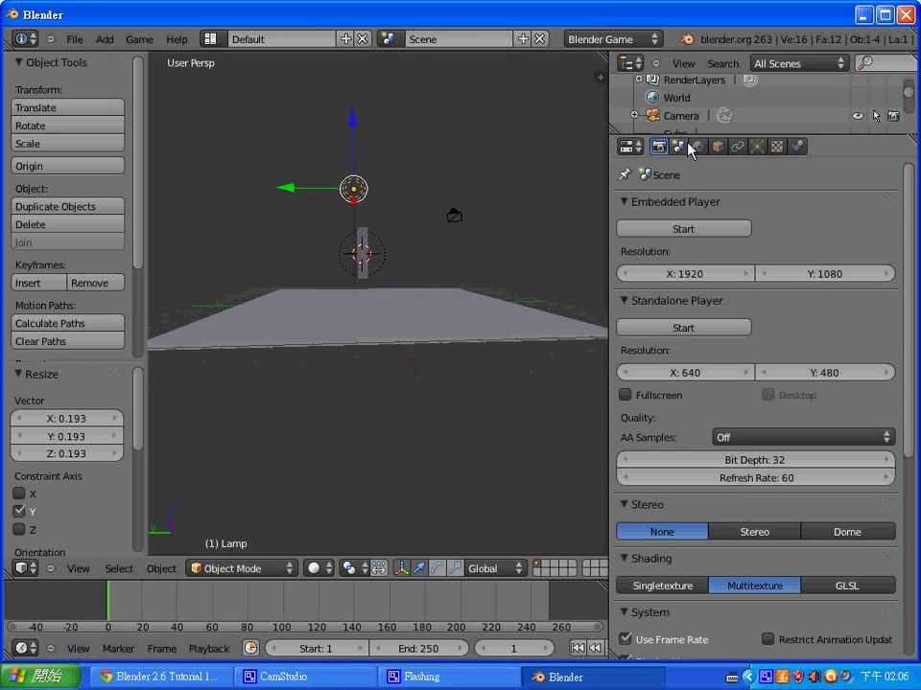
{"action": "left_click", "coordinate": [697, 146]}
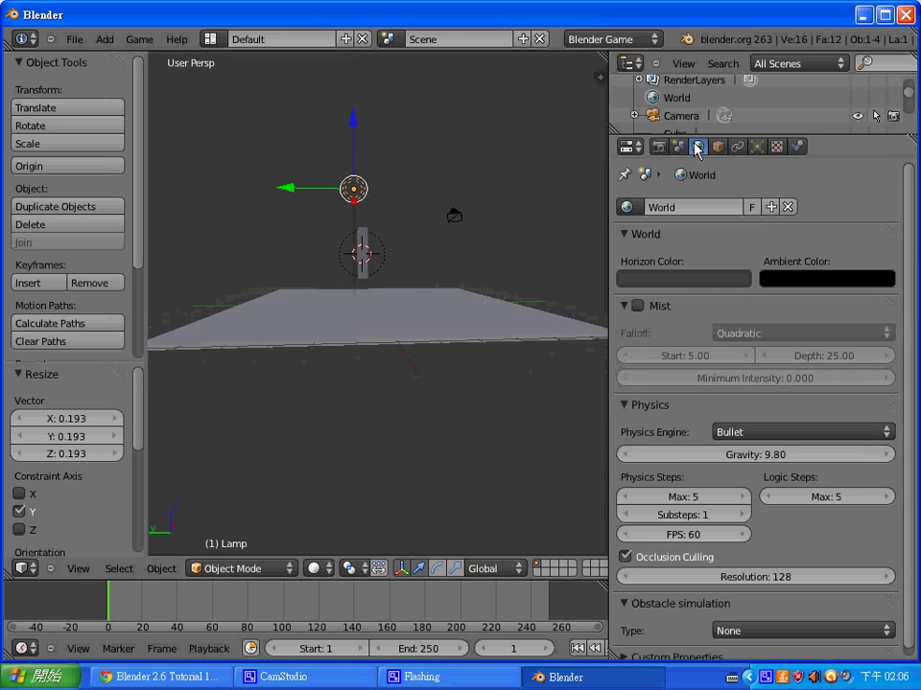
{"action": "left_click_drag", "start_coordinate": [911, 318], "coordinate": [911, 413]}
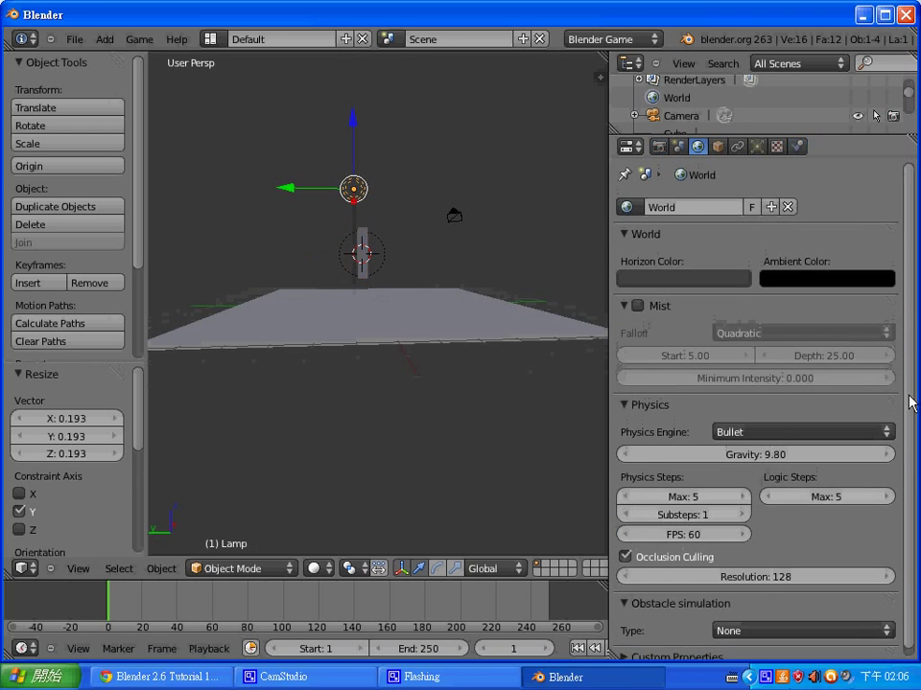
{"action": "left_click_drag", "start_coordinate": [910, 404], "coordinate": [909, 382]}
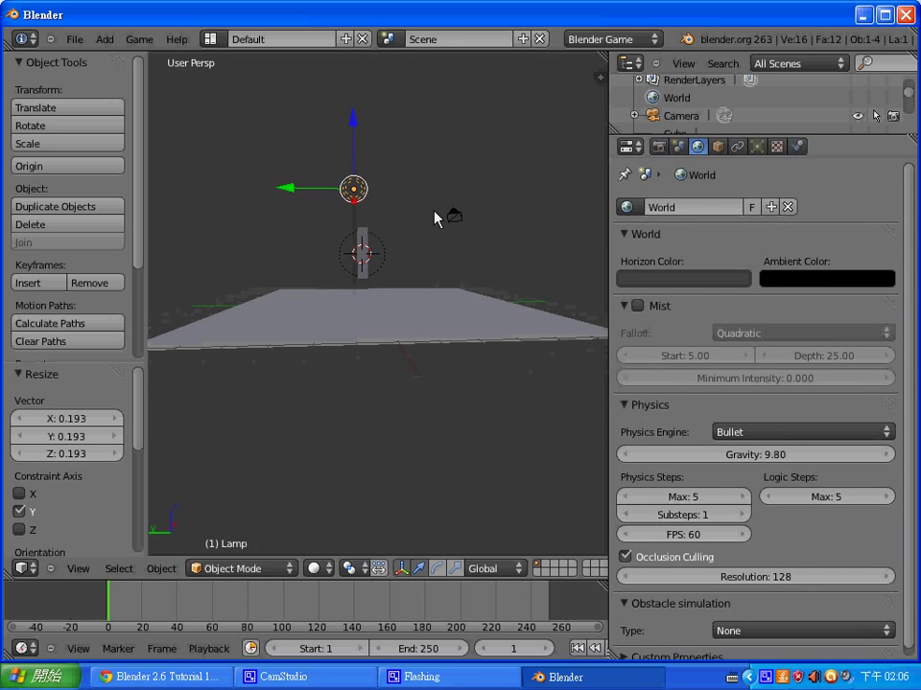
{"action": "left_click", "coordinate": [406, 188]}
- Test the game, duplicate the domino pillar twice along the slab, and test again
{"action": "key", "text": "p"}
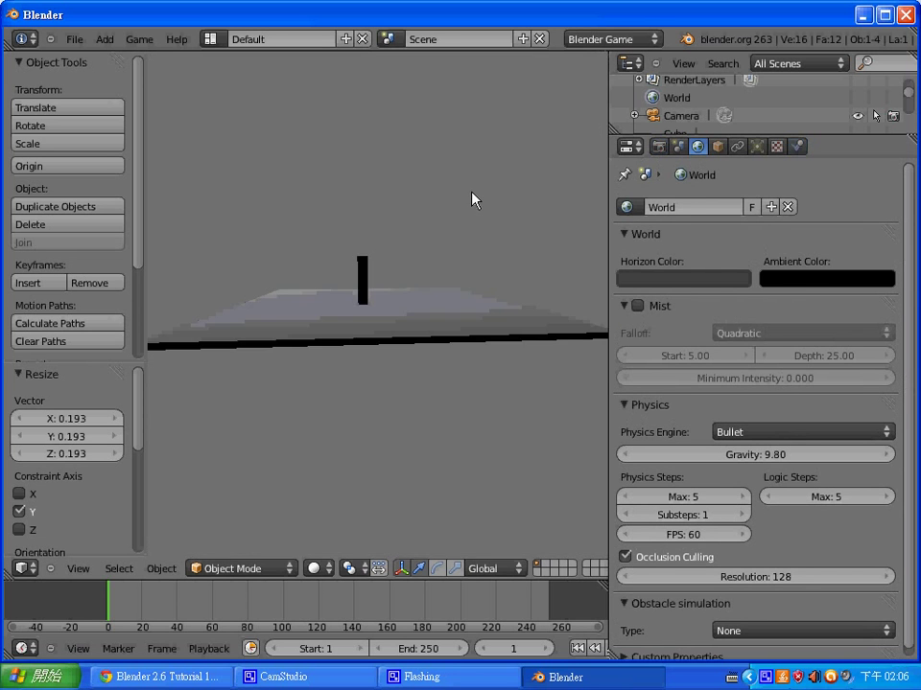
{"action": "key", "text": "Escape"}
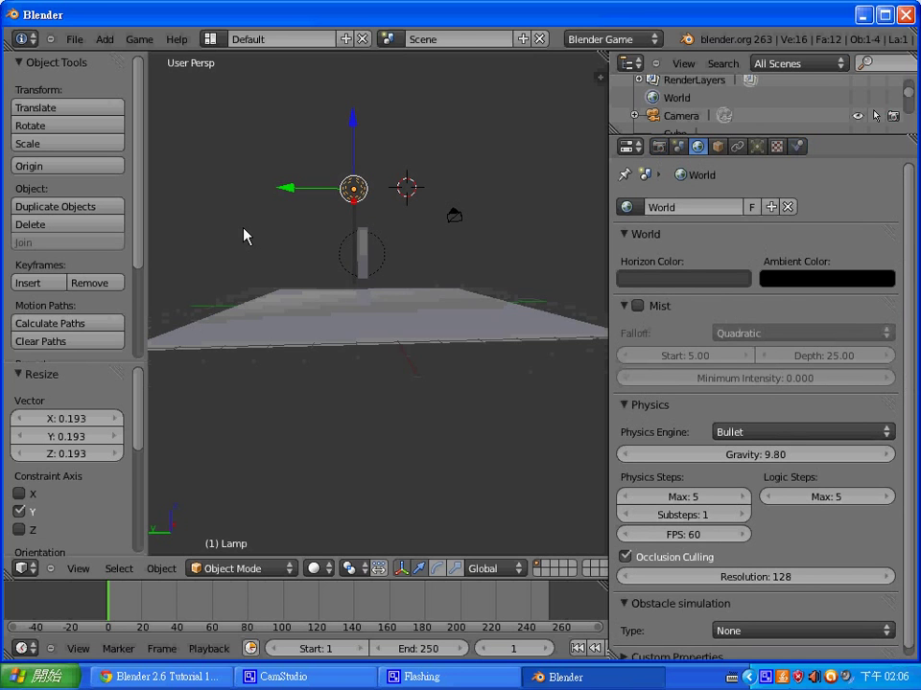
{"action": "right_click", "coordinate": [370, 263]}
{"action": "key", "text": "shift+d"}
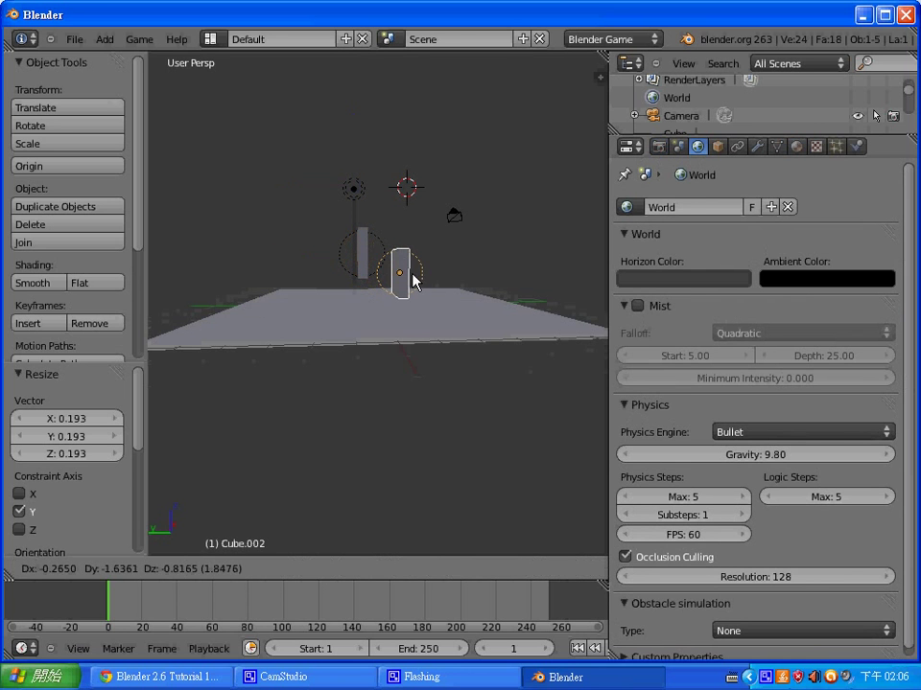
{"action": "left_click", "coordinate": [413, 280]}
{"action": "key", "text": "shift+d"}
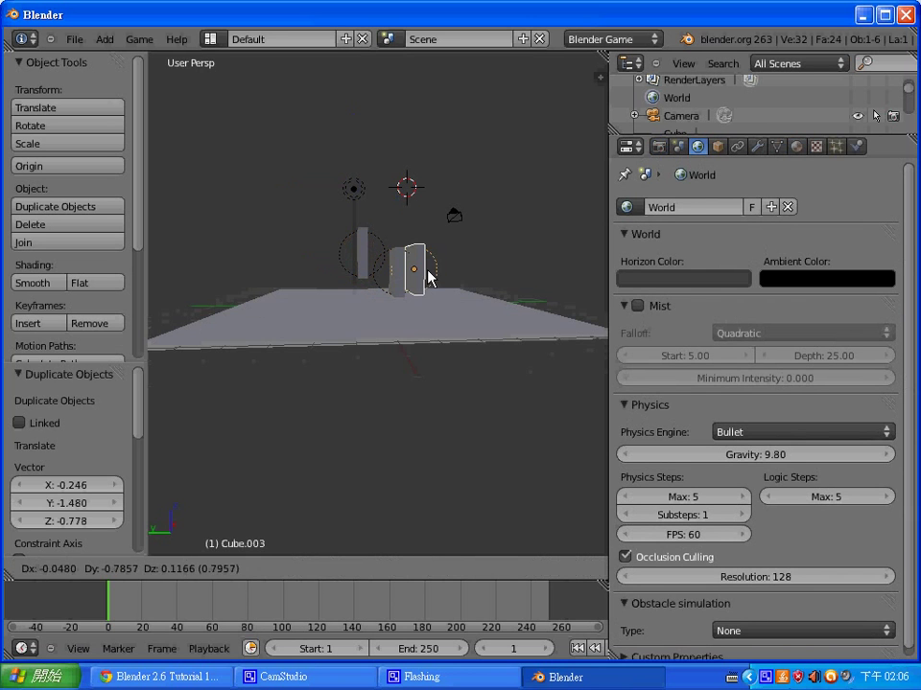
{"action": "left_click", "coordinate": [439, 285]}
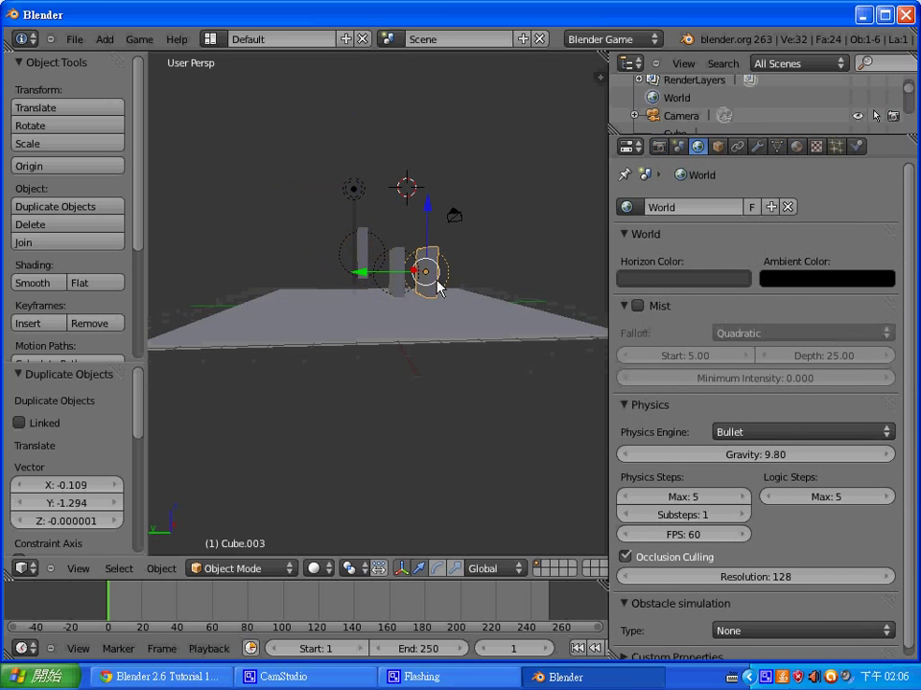
{"action": "key", "text": "p"}
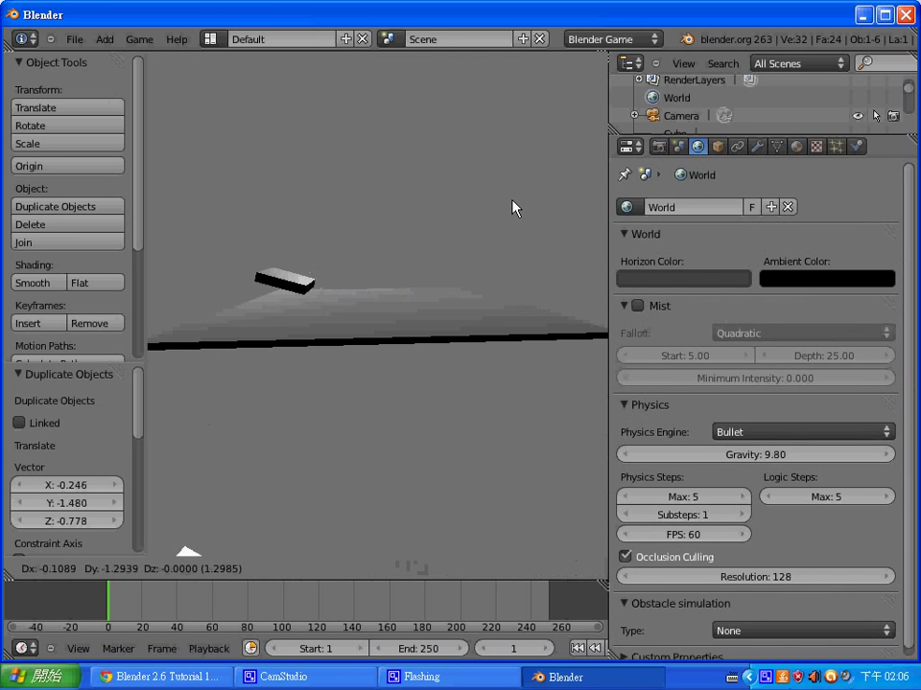
{"action": "key", "text": "Escape"}
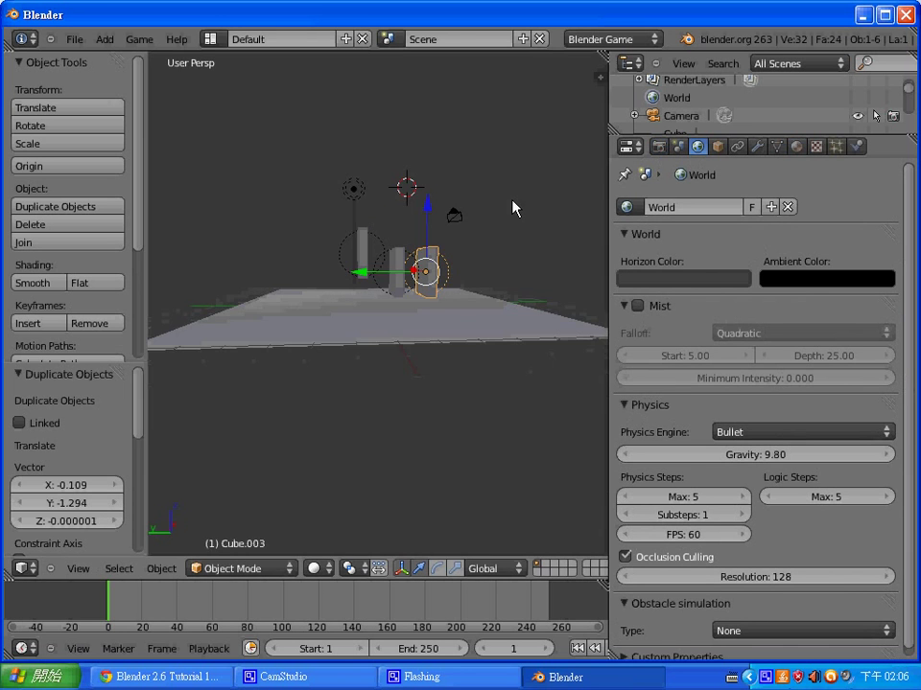
{"action": "key", "text": "p"}
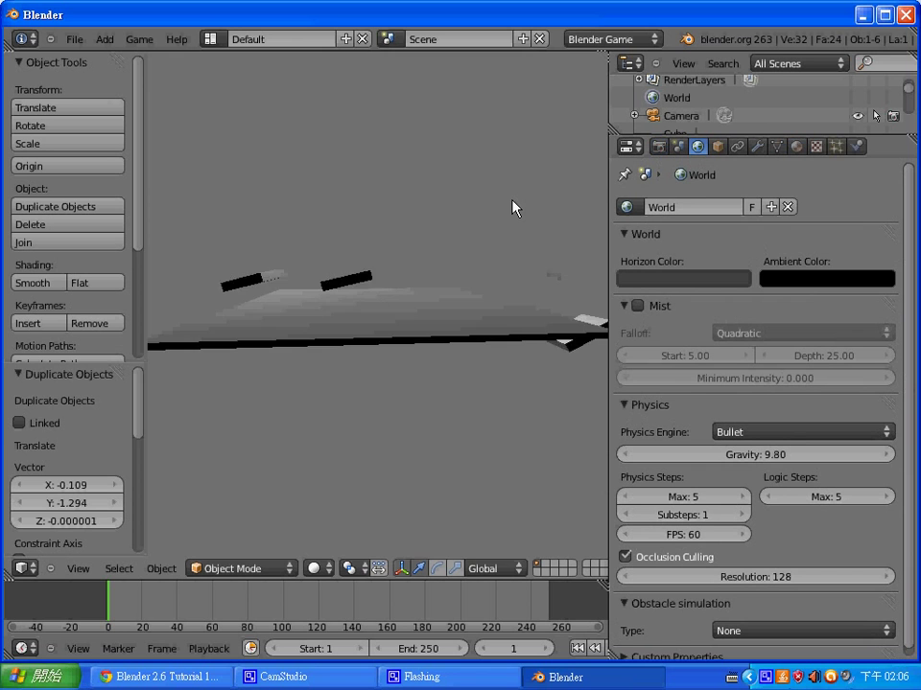
{"action": "key", "text": "Escape"}
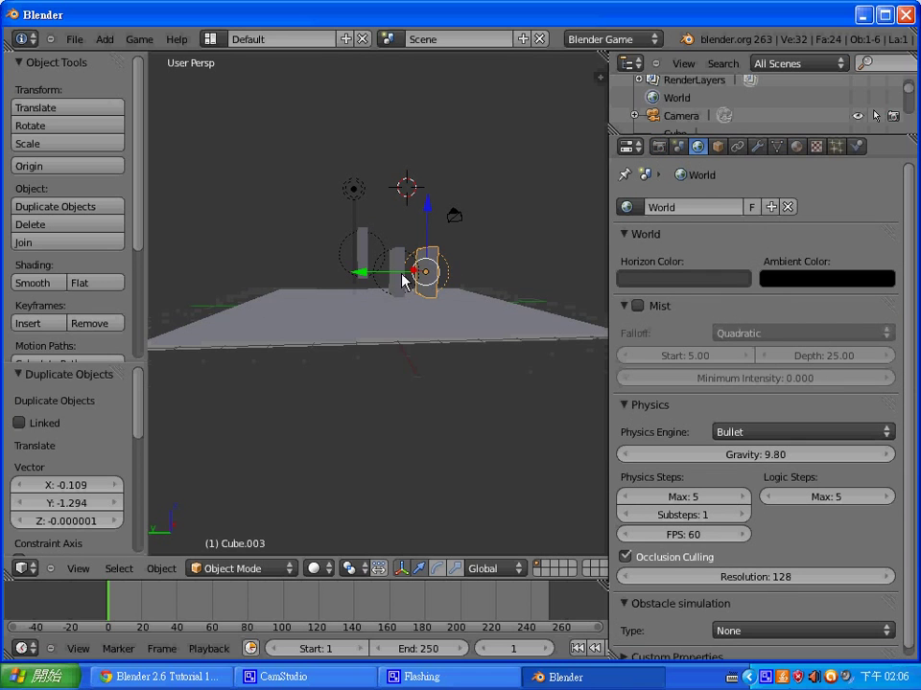
- Delete both domino copies and test the game with only the pillar
{"action": "right_click", "coordinate": [401, 277]}
{"action": "key", "text": "x"}
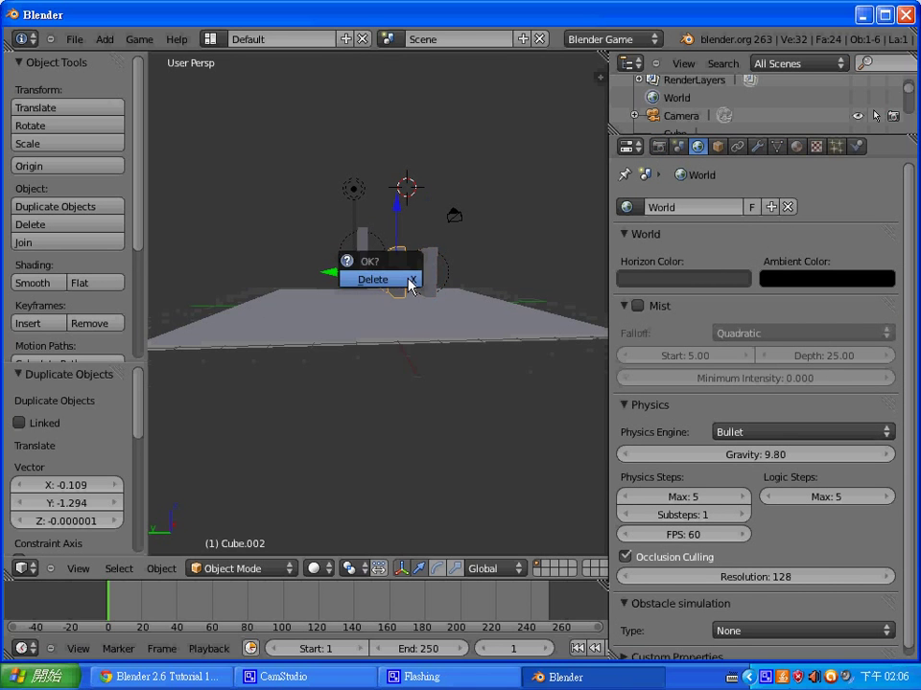
{"action": "left_click", "coordinate": [408, 281]}
{"action": "right_click", "coordinate": [429, 274]}
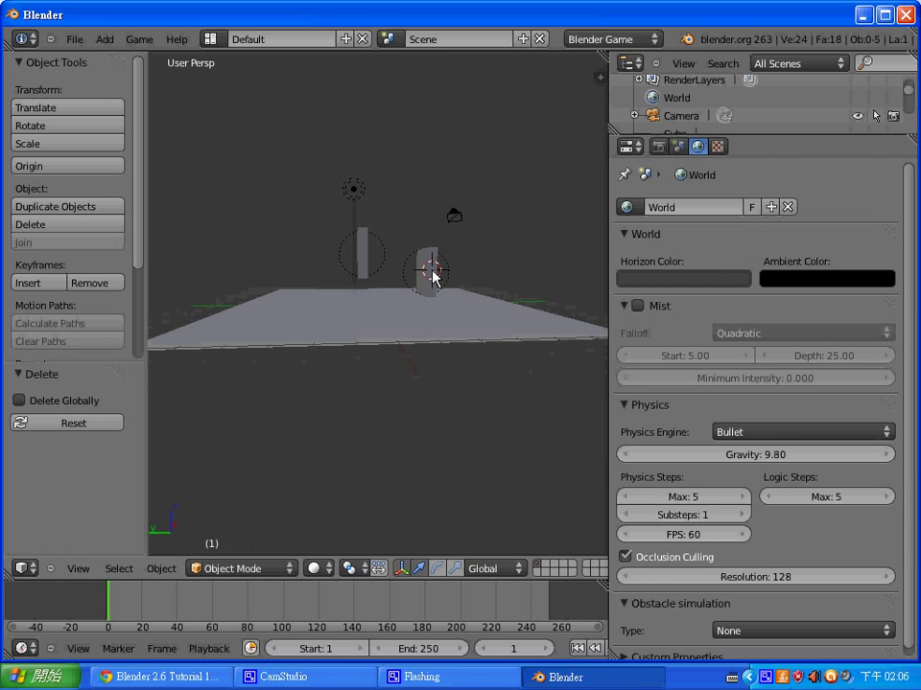
{"action": "key", "text": "x"}
{"action": "key", "text": "Escape"}
{"action": "right_click", "coordinate": [433, 281]}
{"action": "key", "text": "x"}
{"action": "left_click", "coordinate": [431, 280]}
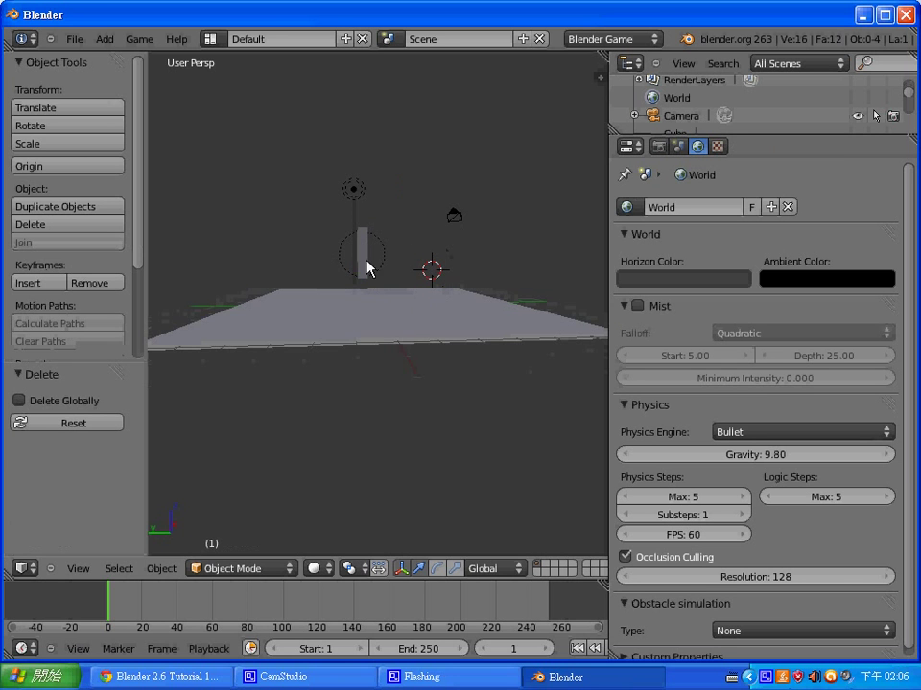
{"action": "key", "text": "p"}
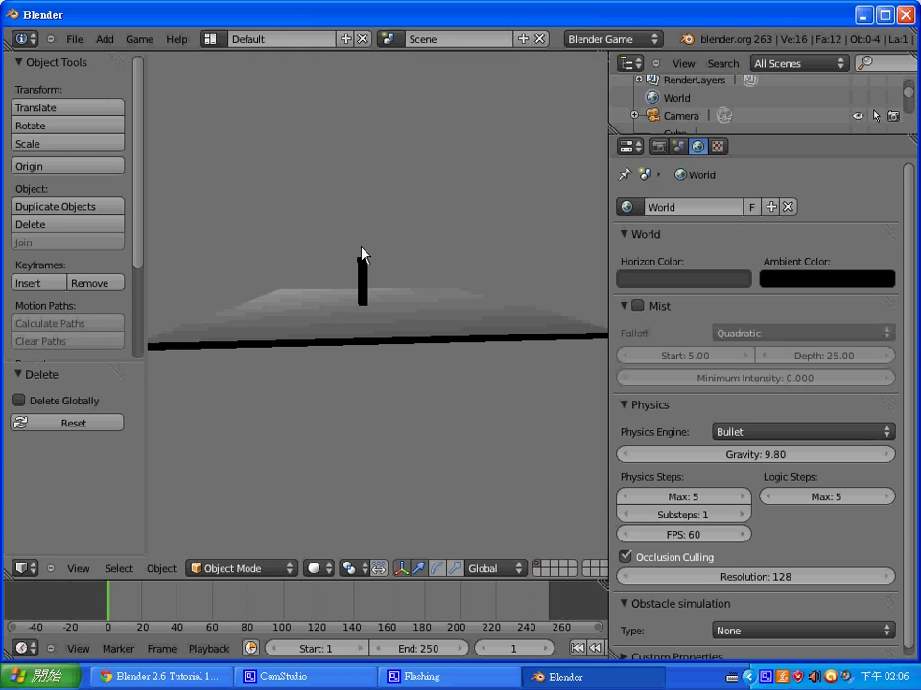
{"action": "key", "text": "Escape"}
- Duplicate the pillar once, move the copy closer beside it, and test both blocks falling
{"action": "right_click", "coordinate": [369, 250]}
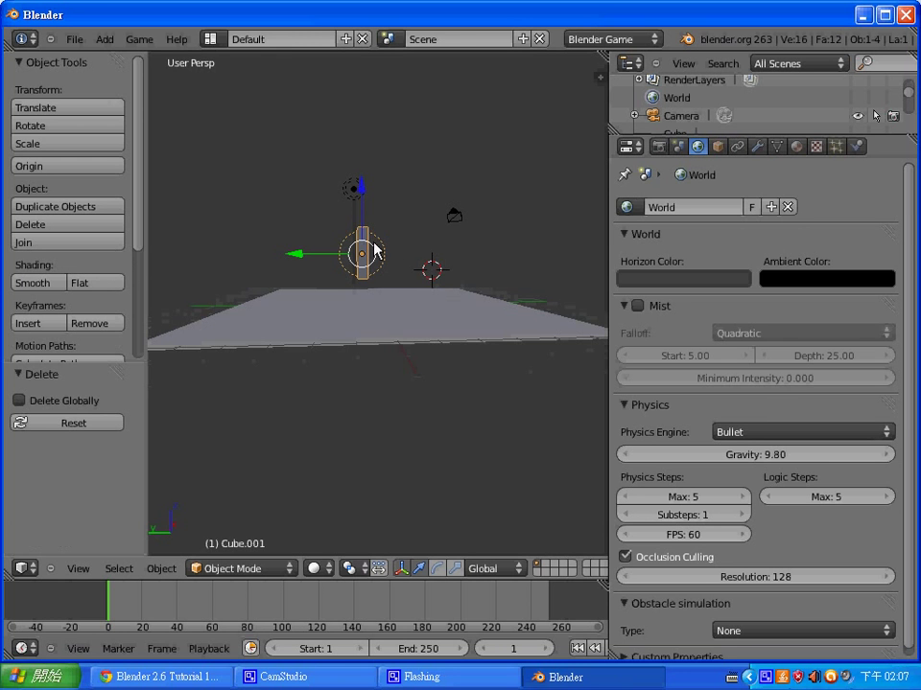
{"action": "key", "text": "shift+d"}
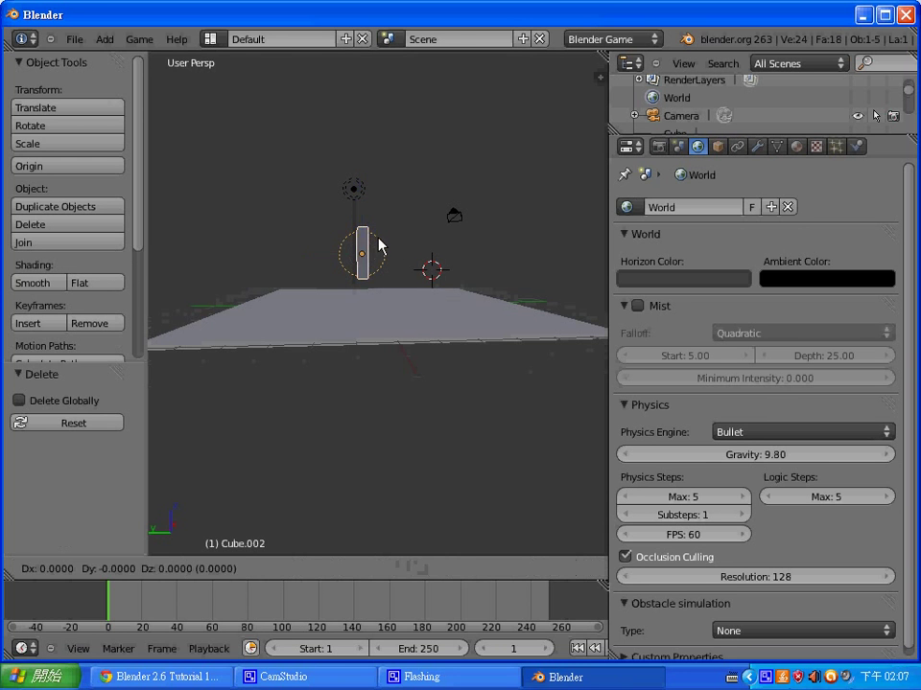
{"action": "left_click", "coordinate": [444, 247]}
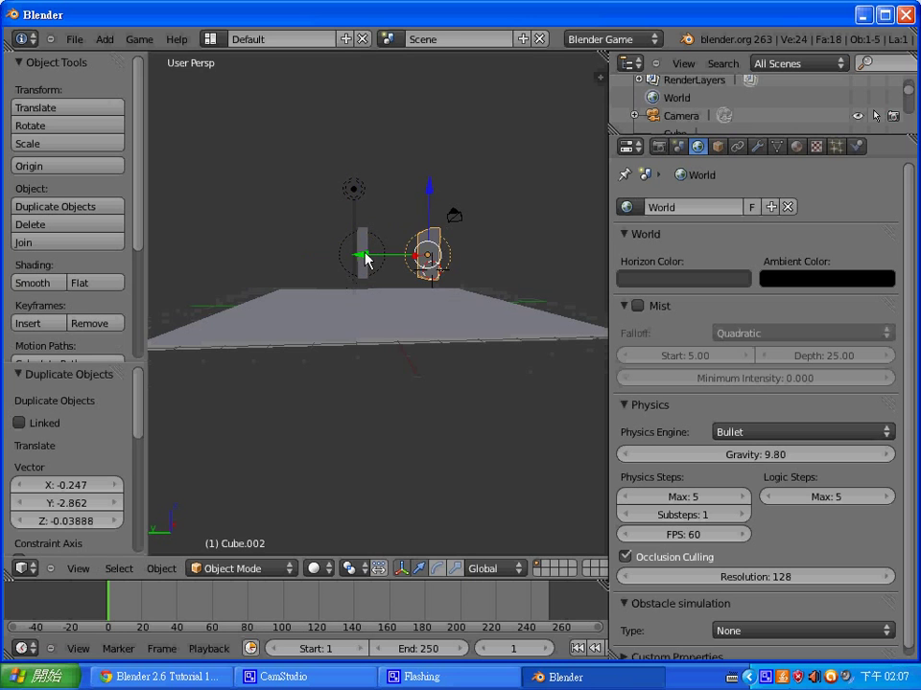
{"action": "right_click", "coordinate": [366, 251]}
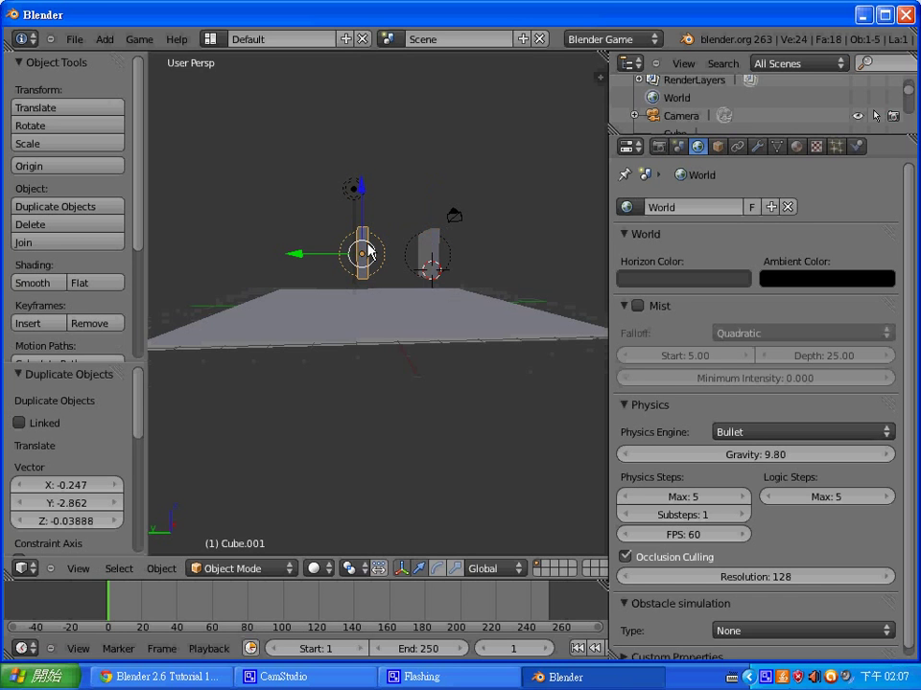
{"action": "key", "text": "p"}
{"action": "key", "text": "Escape"}
{"action": "right_click", "coordinate": [433, 264]}
{"action": "key", "text": "g"}
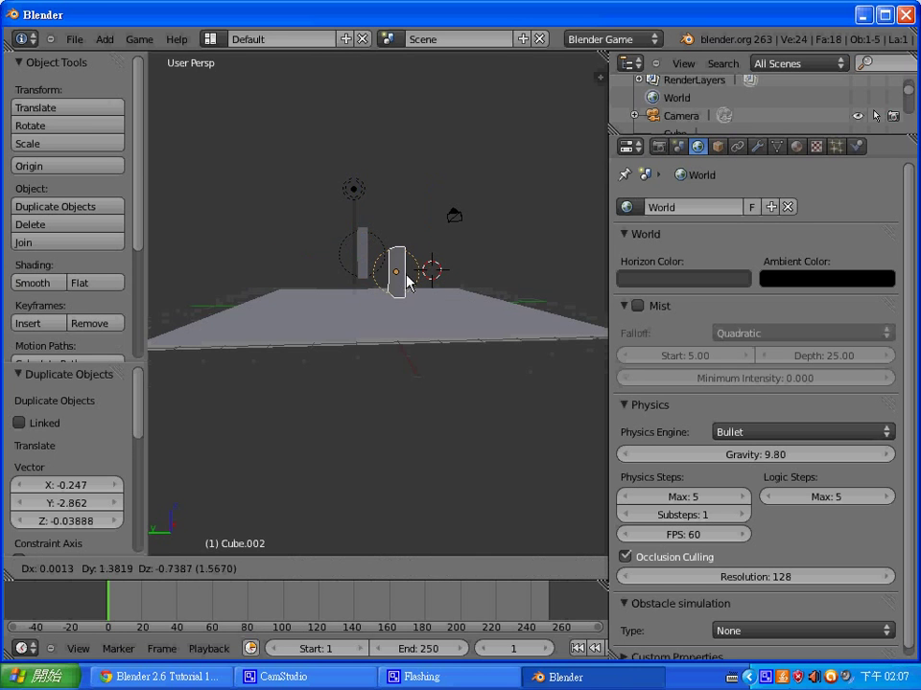
{"action": "left_click", "coordinate": [408, 274]}
{"action": "key", "text": "p"}
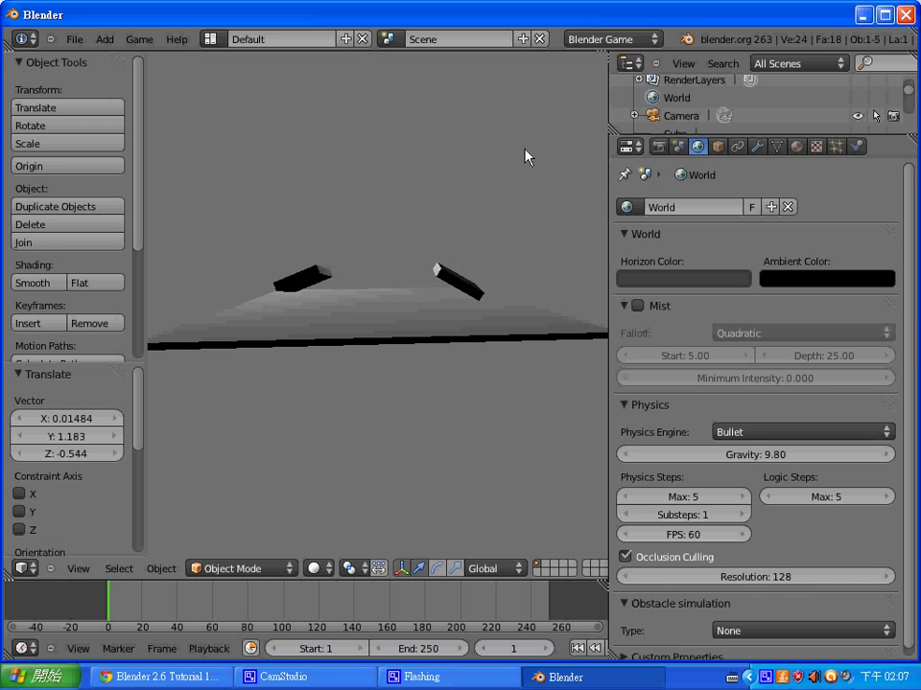
{"action": "key", "text": "Escape"}
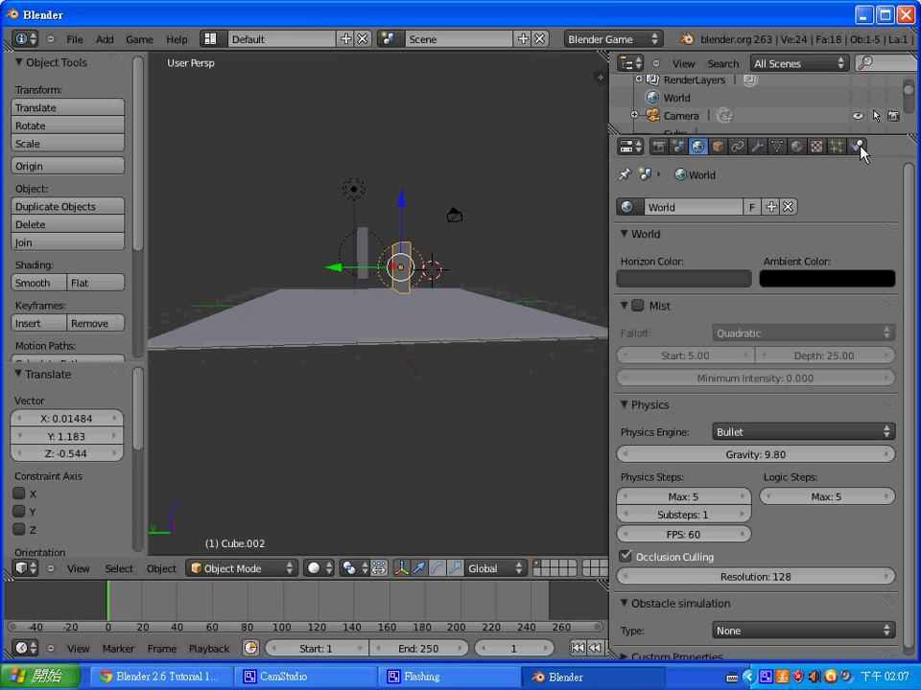
- Set Cube.002's physics radius to 0.100 and test the game
{"action": "left_click", "coordinate": [857, 147]}
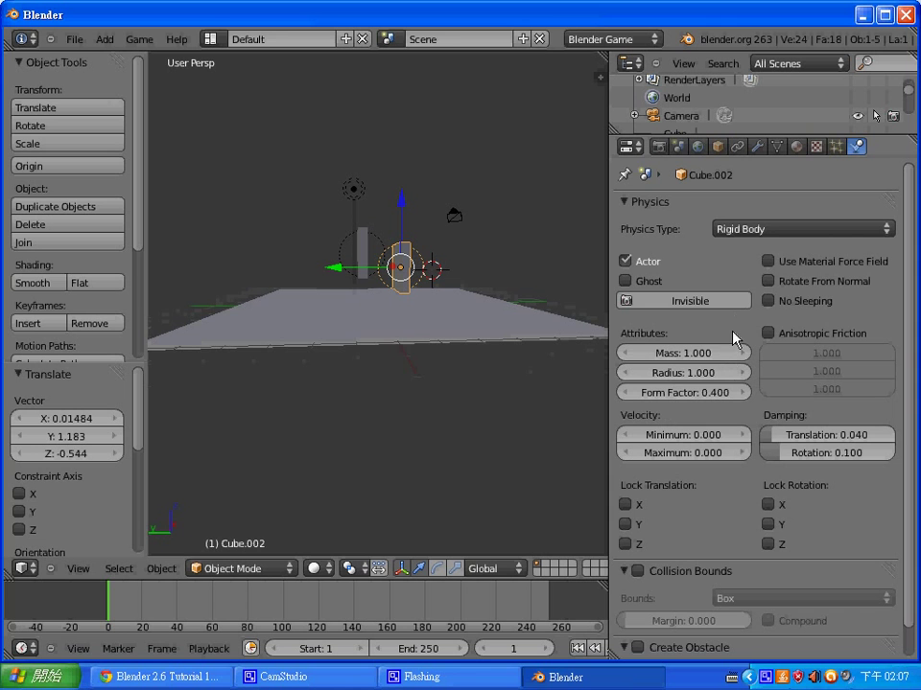
{"action": "scroll", "coordinate": [906, 422], "scroll_direction": "down", "scroll_amount": 1}
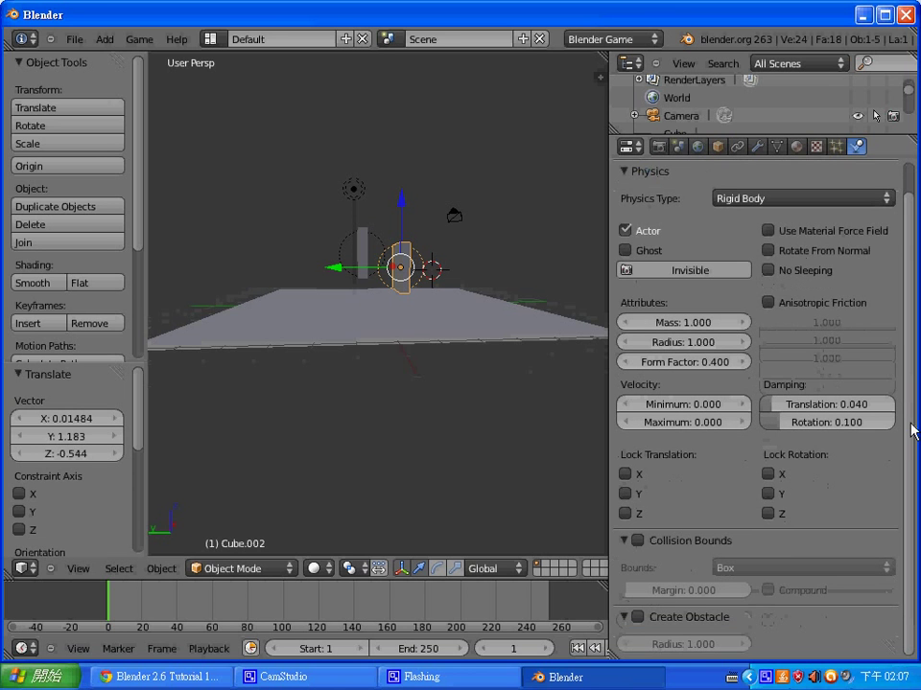
{"action": "scroll", "coordinate": [906, 457], "scroll_direction": "up", "scroll_amount": 1}
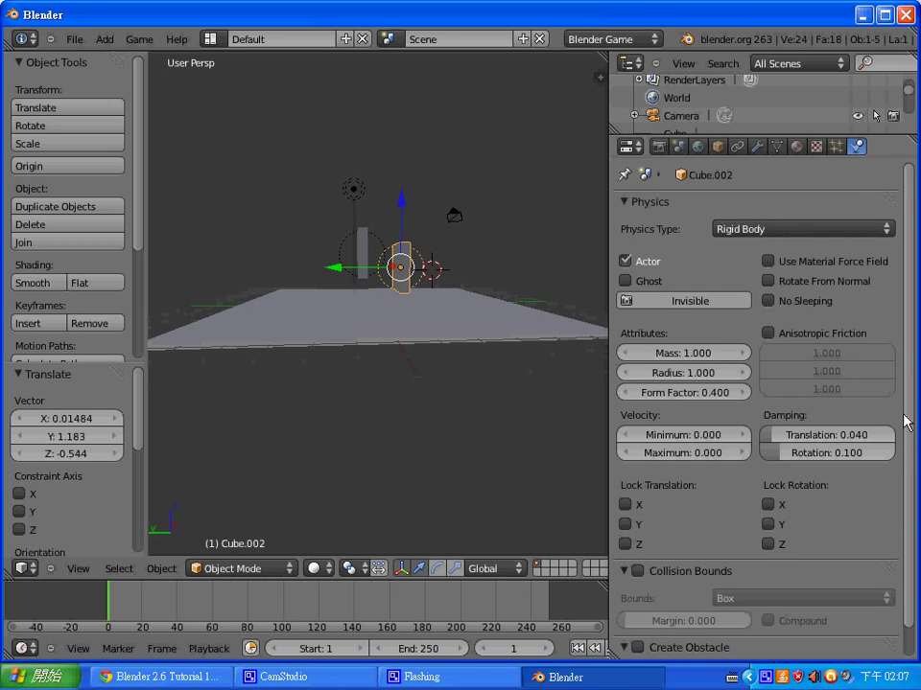
{"action": "left_click", "coordinate": [744, 373]}
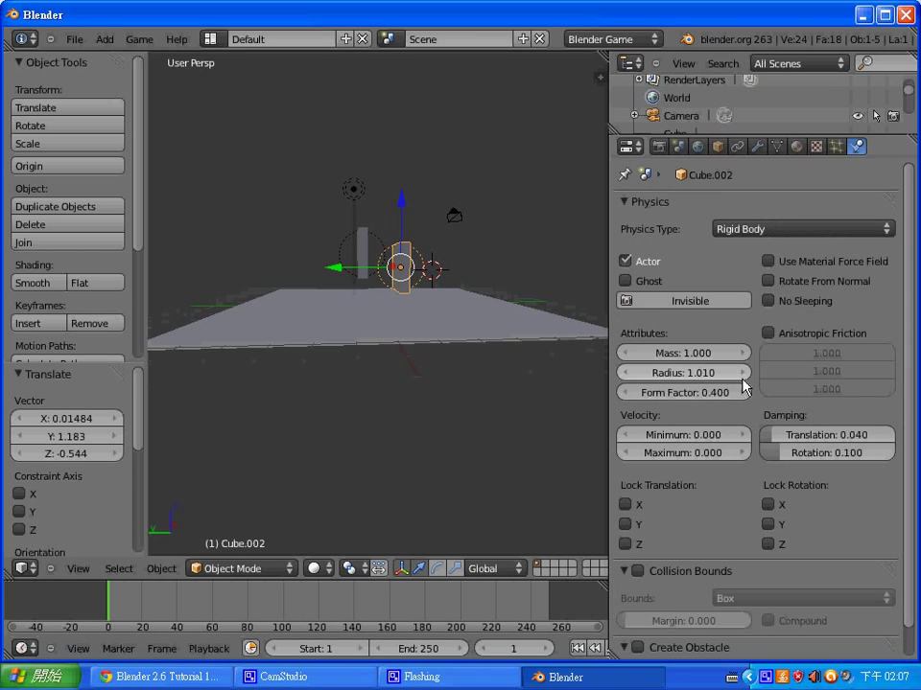
{"action": "left_click", "coordinate": [682, 373]}
{"action": "key", "text": "BackSpace"}
{"action": "type", "text": "0."}
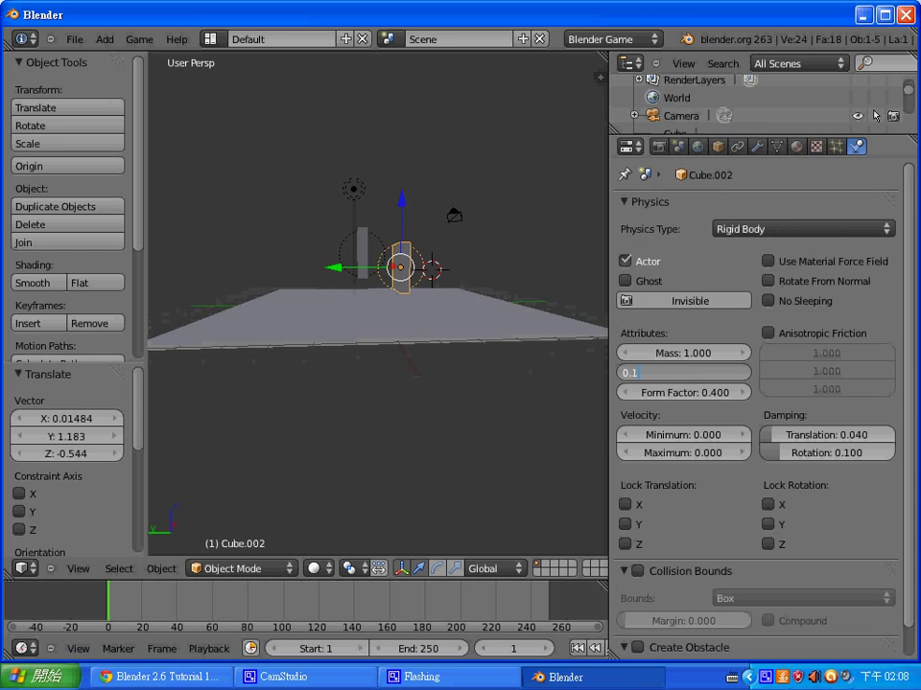
{"action": "type", "text": "1"}
{"action": "key", "text": "Return"}
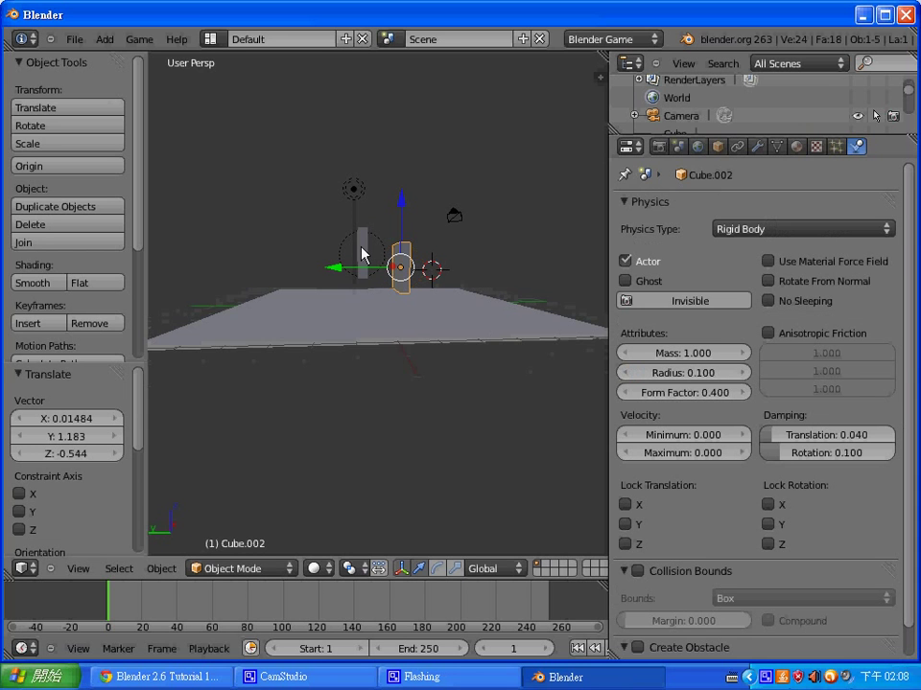
{"action": "key", "text": "p"}
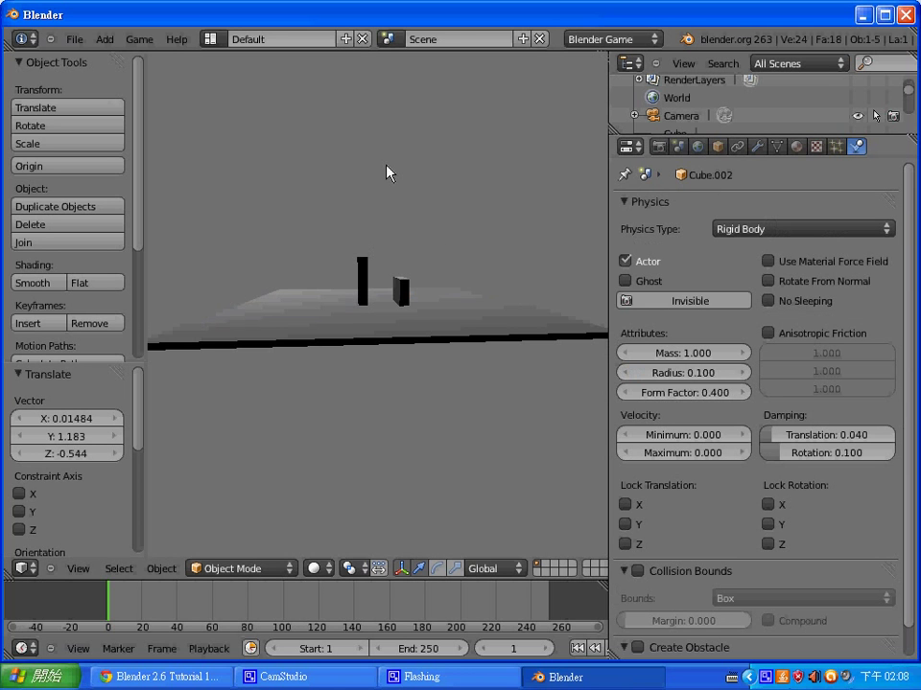
{"action": "key", "text": "Escape"}
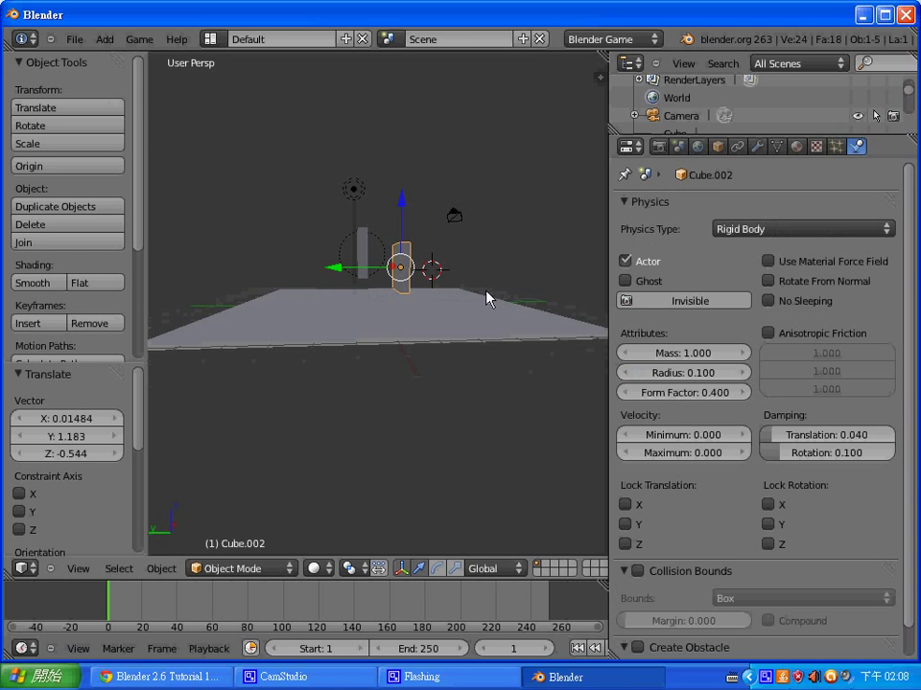
- Restore Cube.002's physics radius to 1.000
{"action": "left_click", "coordinate": [696, 374]}
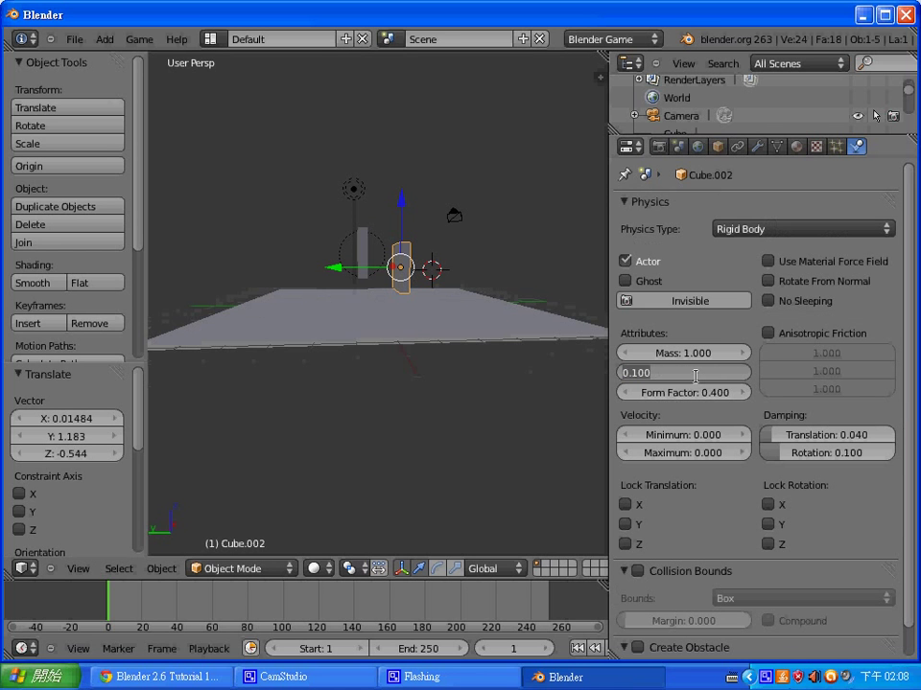
{"action": "type", "text": "0"}
{"action": "type", "text": "1"}
{"action": "key", "text": "Return"}
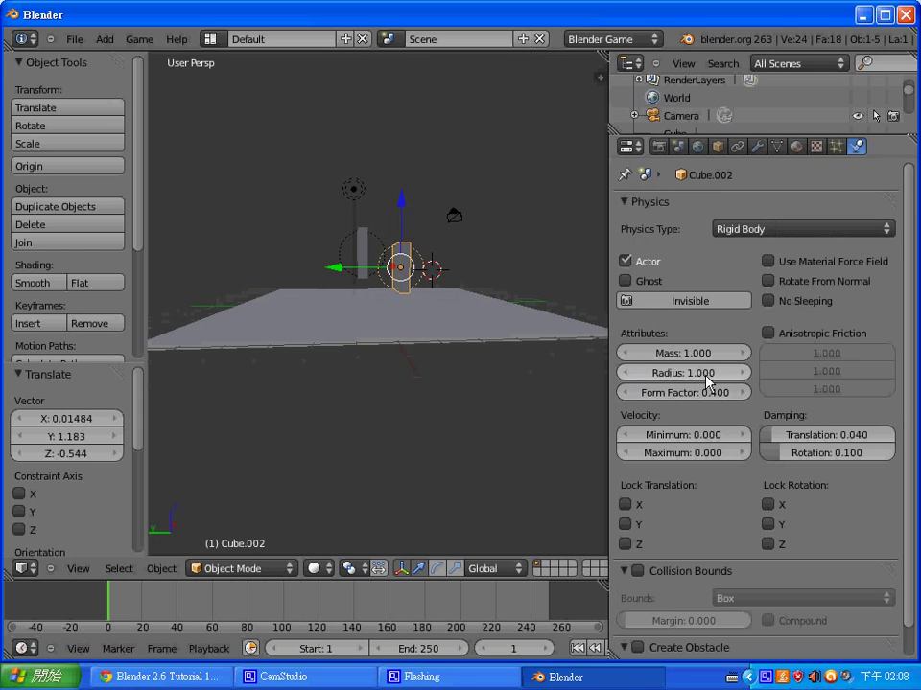
{"action": "left_click", "coordinate": [704, 374]}
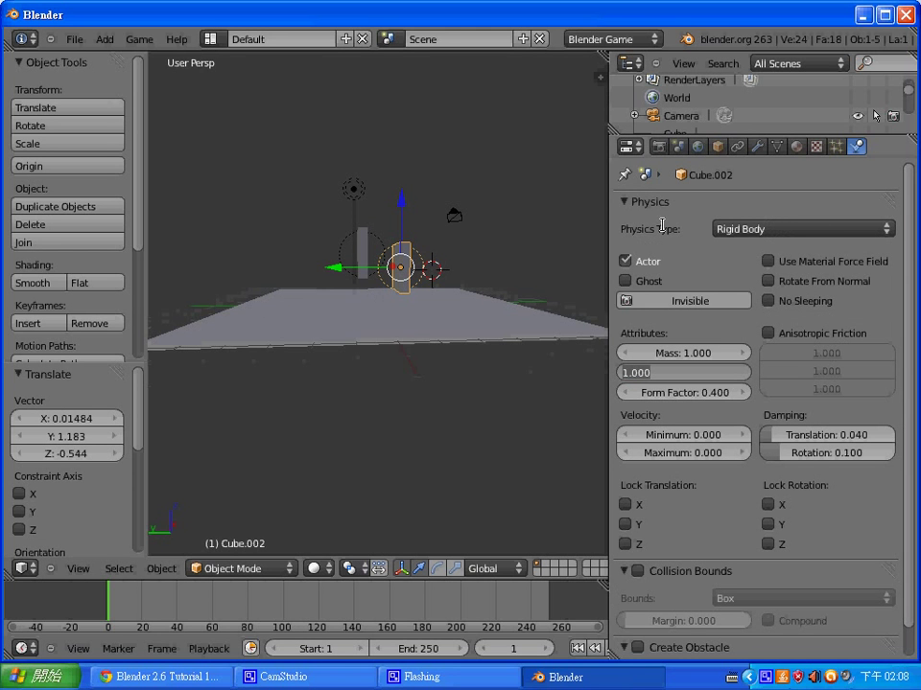
- Keep Cube.002 as Rigid Body with radius 1.000 and give it Convex Hull collision bounds
{"action": "key", "text": "Return"}
{"action": "left_click", "coordinate": [891, 236]}
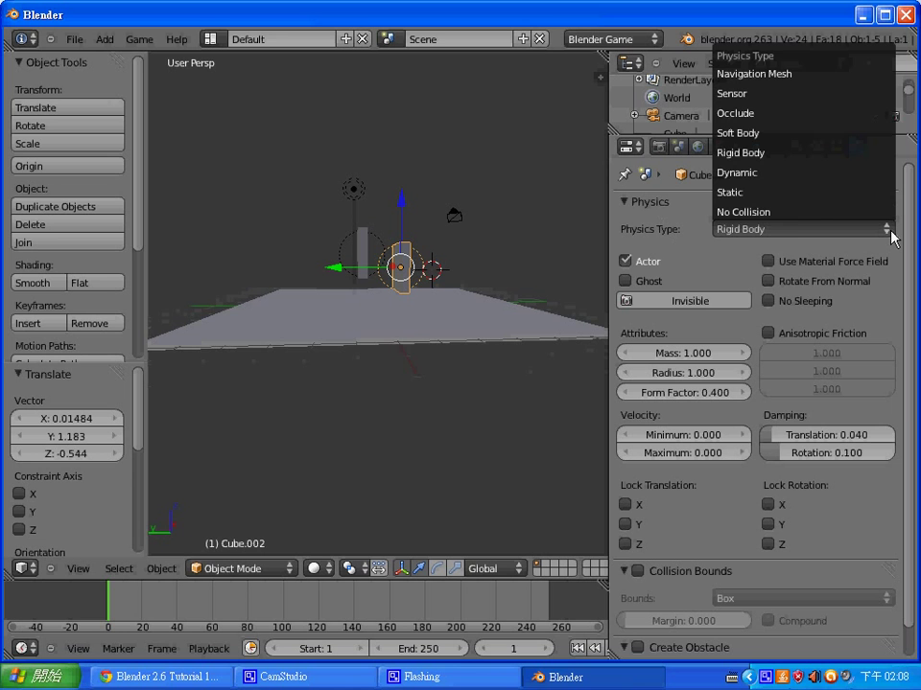
{"action": "left_click", "coordinate": [652, 263]}
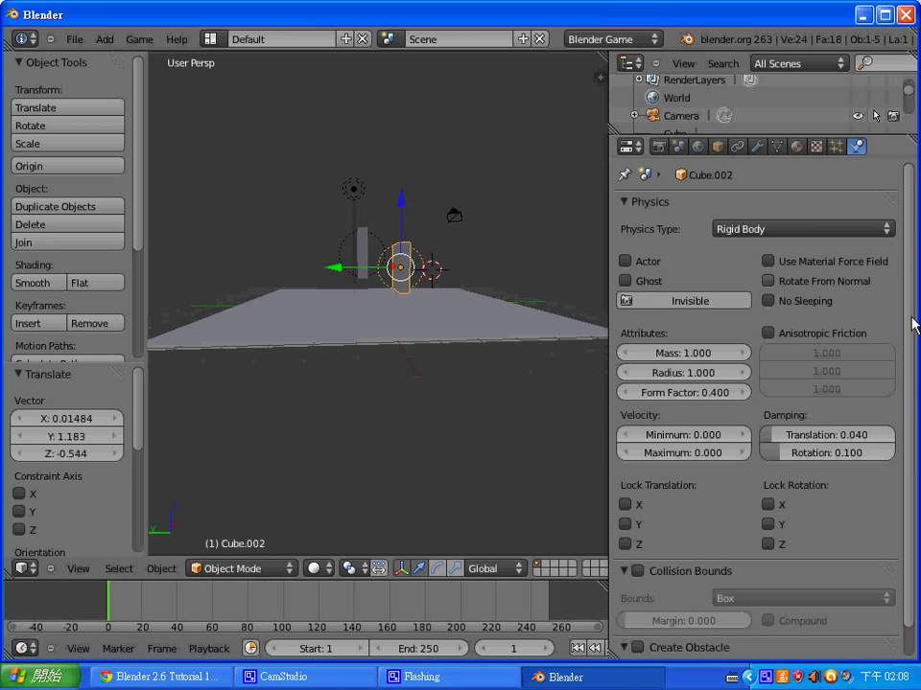
{"action": "scroll", "coordinate": [908, 401], "scroll_direction": "down", "scroll_amount": 1}
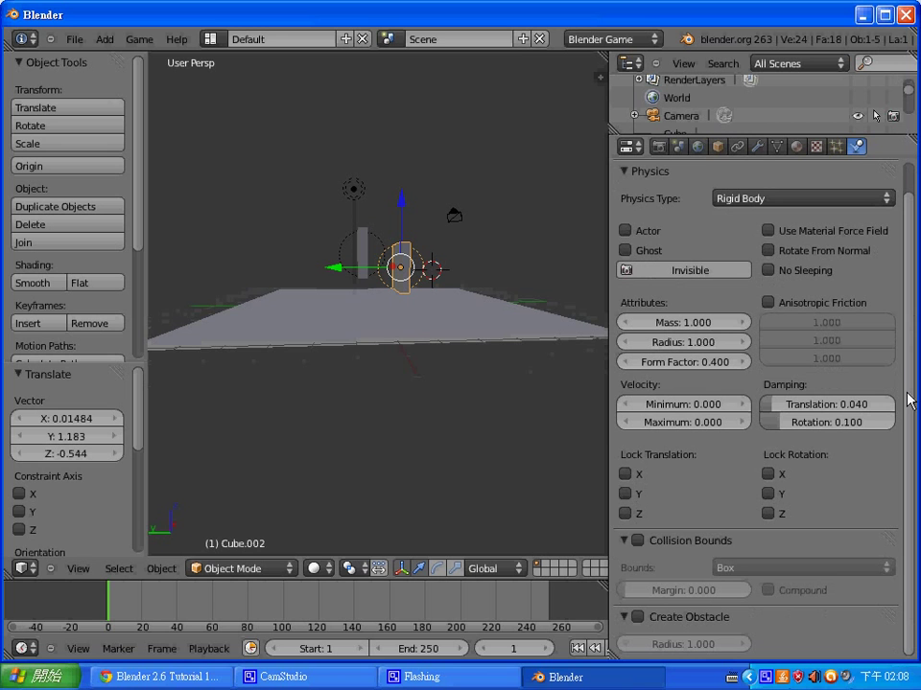
{"action": "left_click", "coordinate": [637, 541]}
{"action": "left_click", "coordinate": [885, 569]}
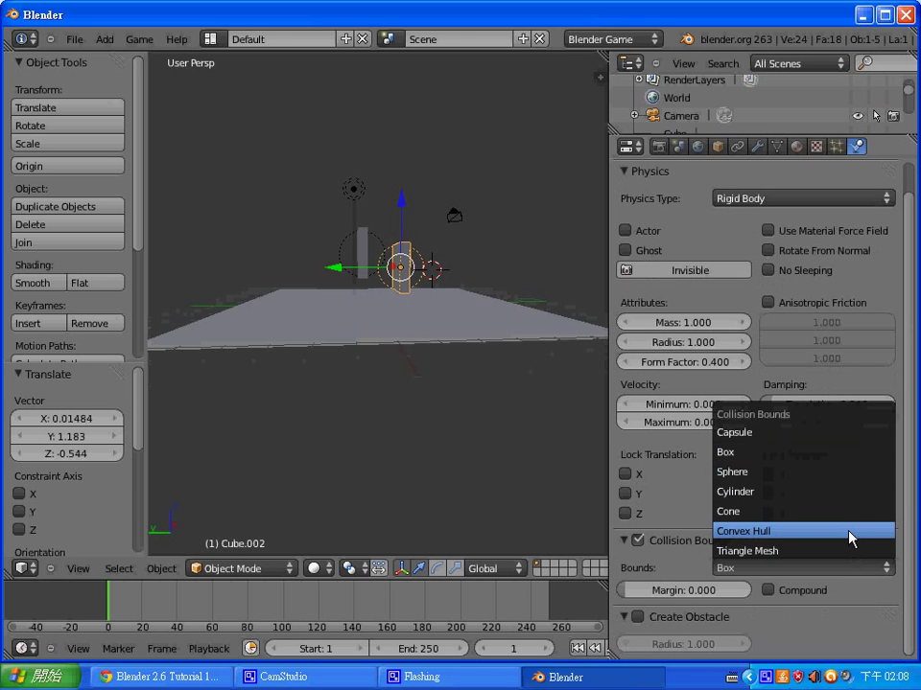
{"action": "left_click", "coordinate": [850, 538]}
- Give Cube.001 Convex Hull collision bounds and test the game
{"action": "right_click", "coordinate": [362, 261]}
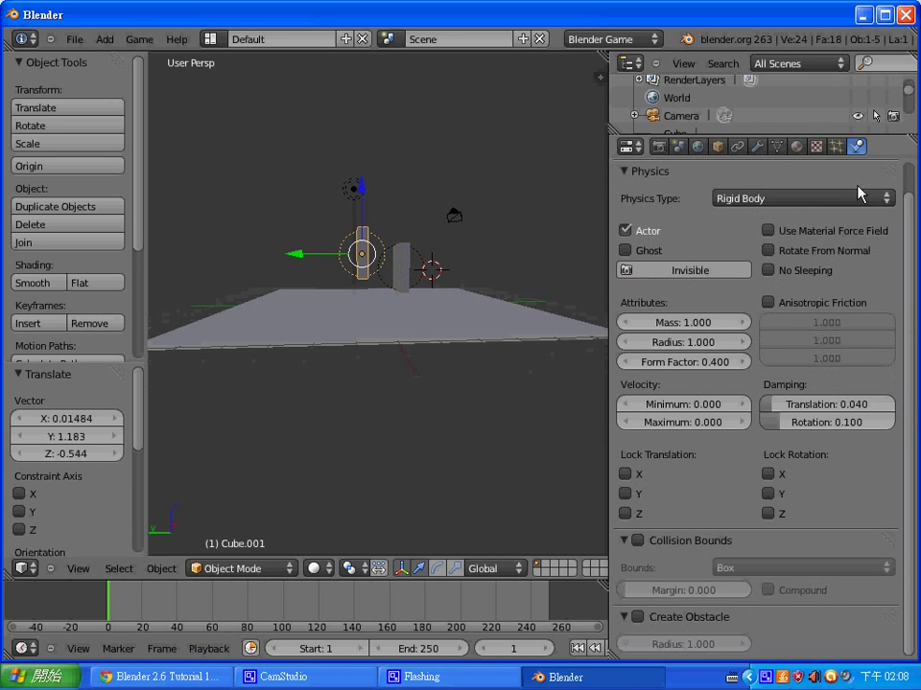
{"action": "left_click", "coordinate": [638, 541]}
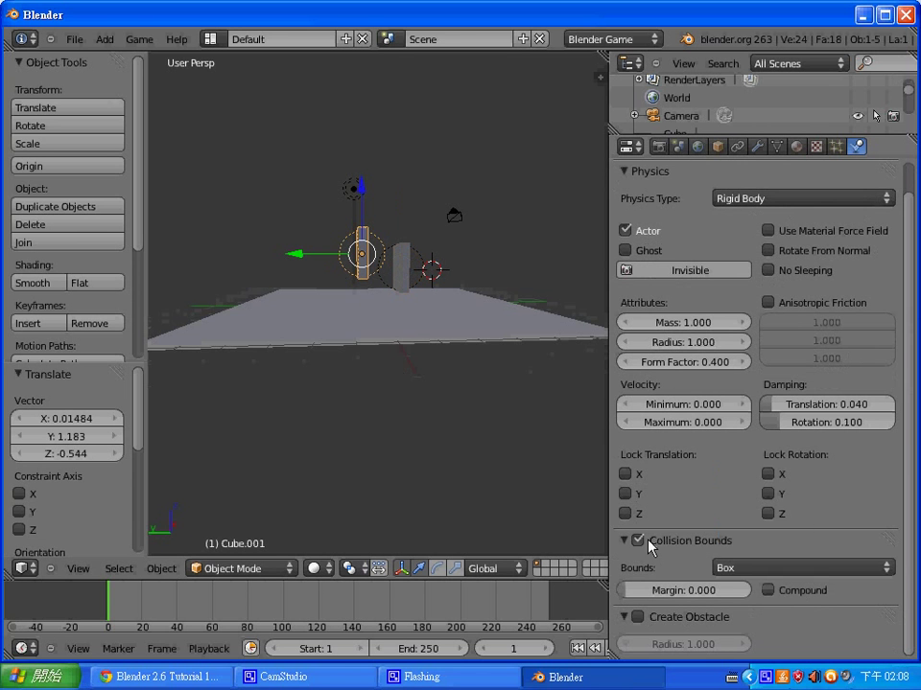
{"action": "left_click", "coordinate": [831, 568]}
{"action": "left_click", "coordinate": [818, 533]}
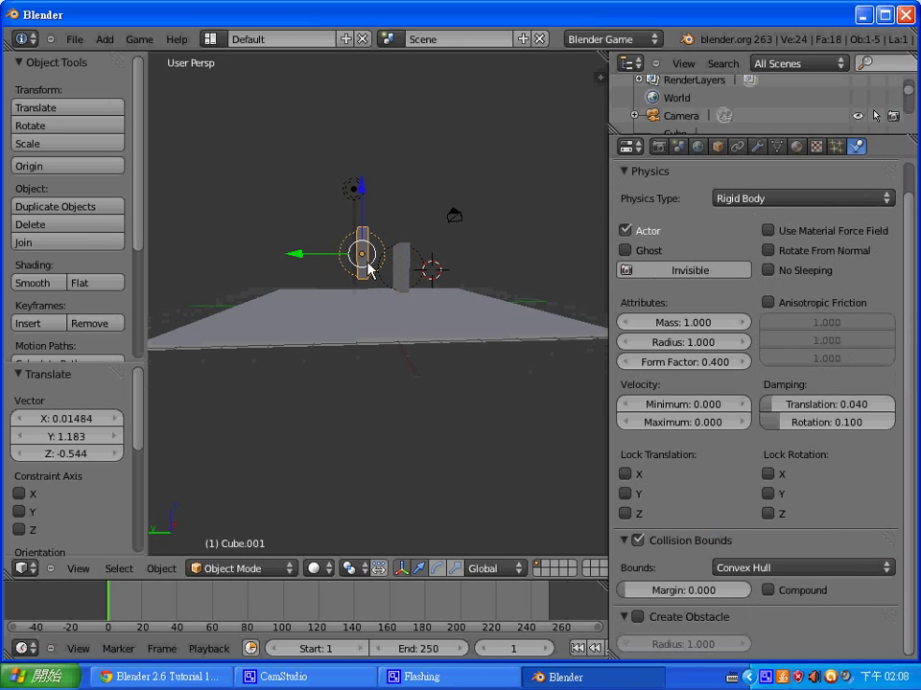
{"action": "key", "text": "p"}
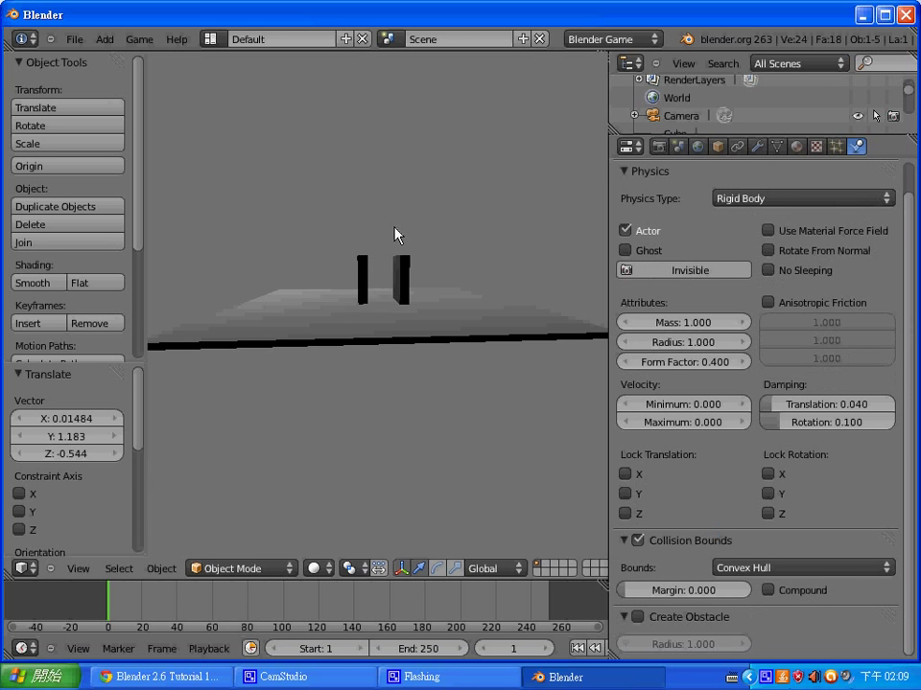
{"action": "key", "text": "Escape"}
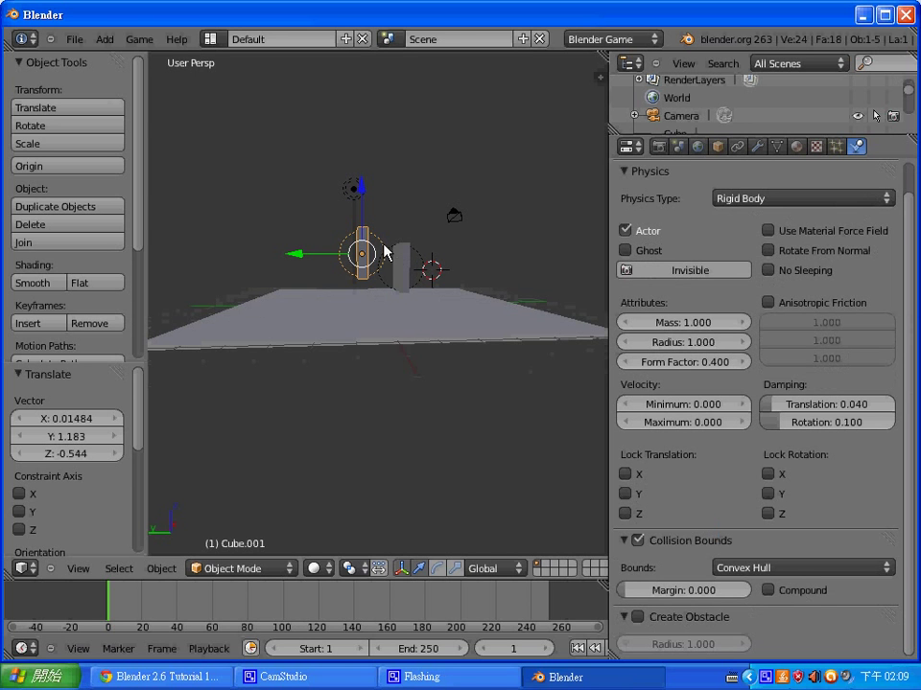
- Duplicate Cube.002 twice to the right, making a row of four blocks
{"action": "right_click", "coordinate": [408, 264]}
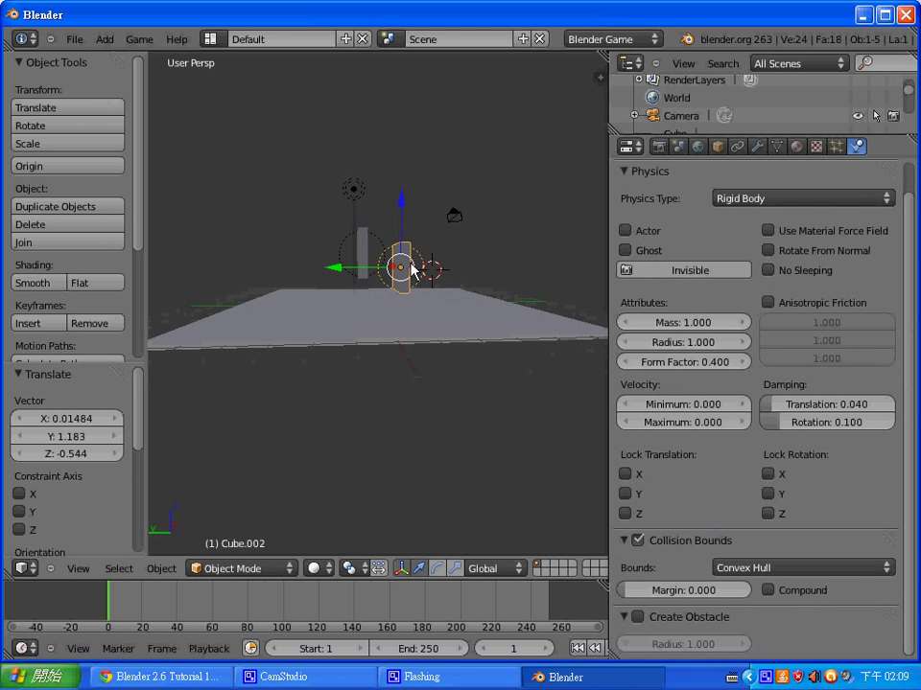
{"action": "left_click", "coordinate": [452, 261]}
{"action": "key", "text": "shift+d"}
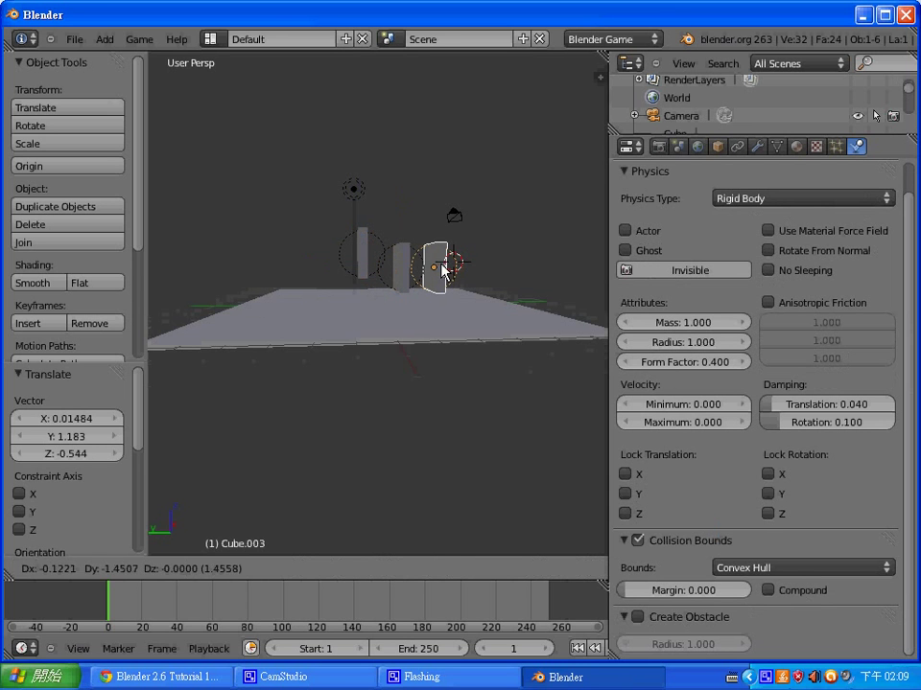
{"action": "left_click", "coordinate": [439, 265]}
{"action": "key", "text": "shift+d"}
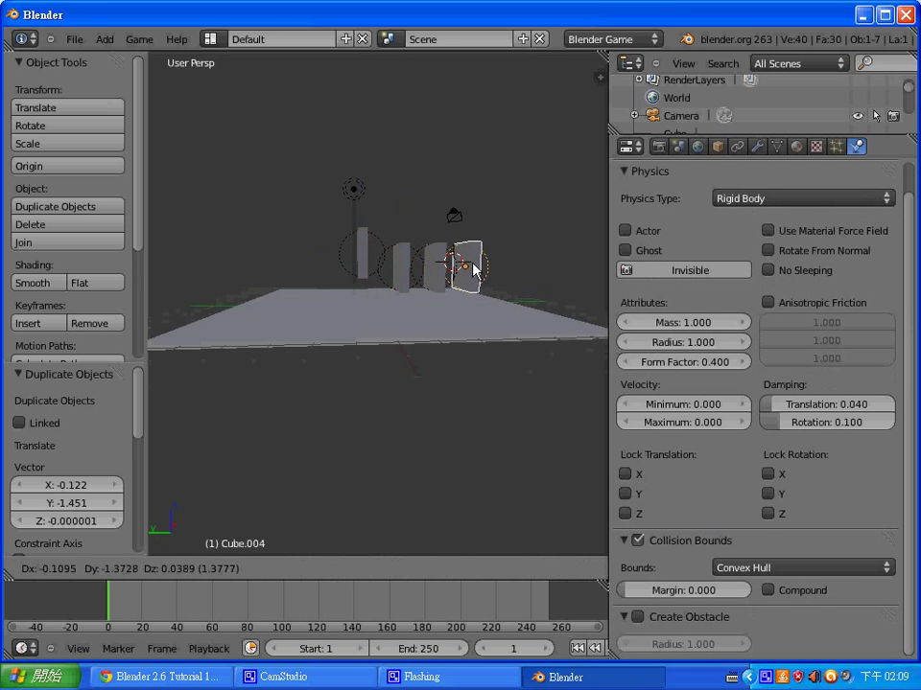
{"action": "left_click", "coordinate": [468, 267]}
- Tilt the leftmost block Cube.001 about 30 degrees and test the game
{"action": "right_click", "coordinate": [365, 257]}
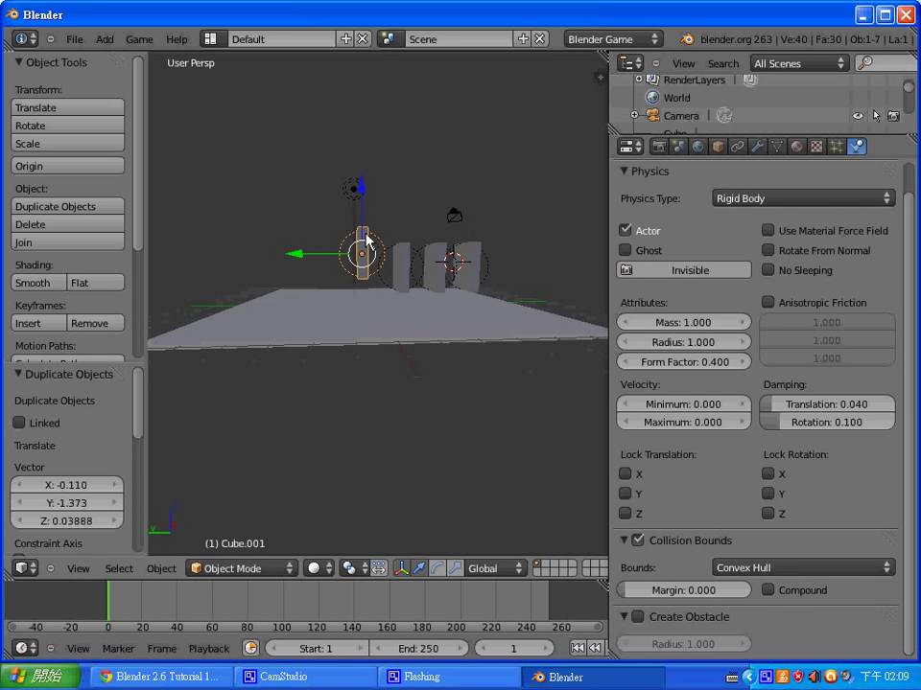
{"action": "key", "text": "r"}
{"action": "left_click", "coordinate": [374, 241]}
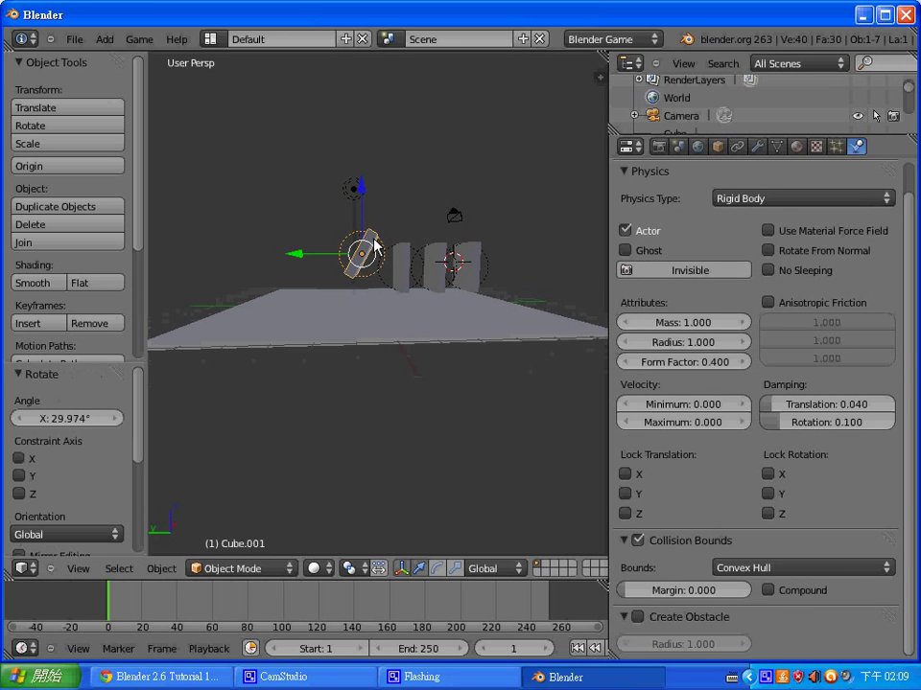
{"action": "key", "text": "p"}
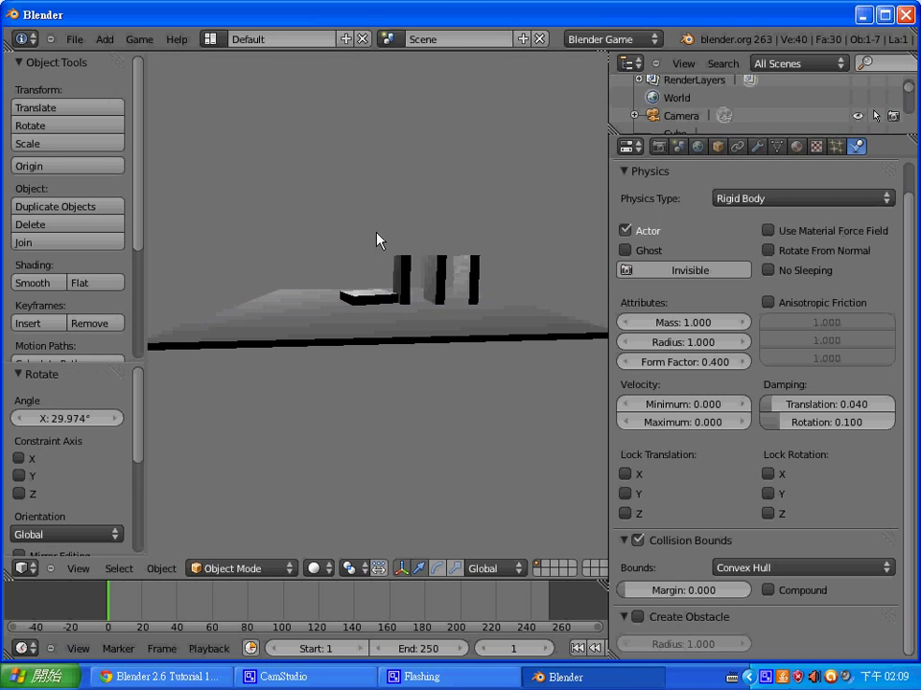
{"action": "key", "text": "Escape"}
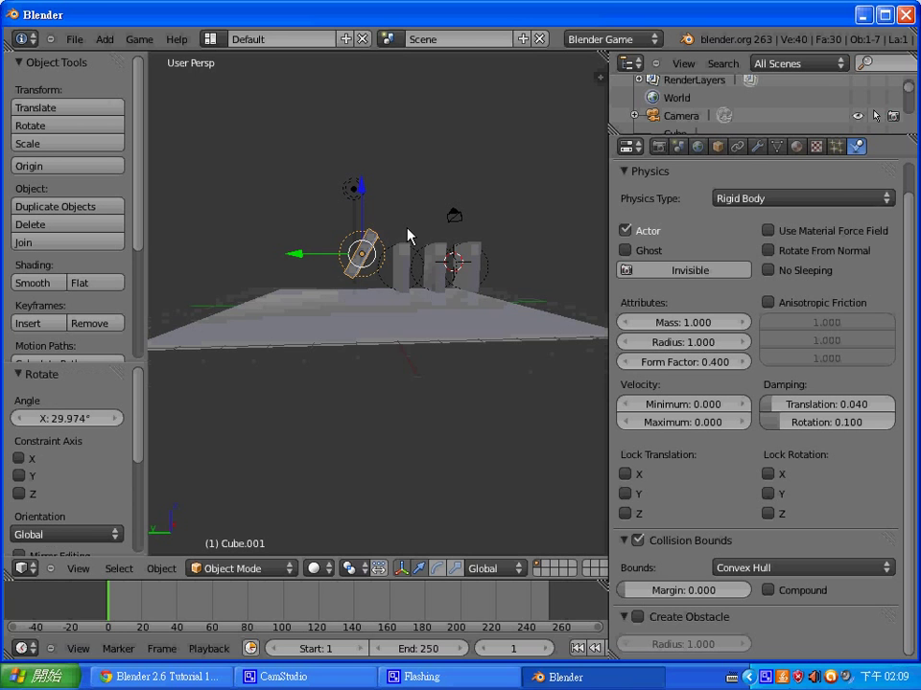
- Space Cube.002, Cube.003 and Cube.004 closer together and watch the chain topple
{"action": "right_click", "coordinate": [405, 277]}
{"action": "key", "text": "shift+d"}
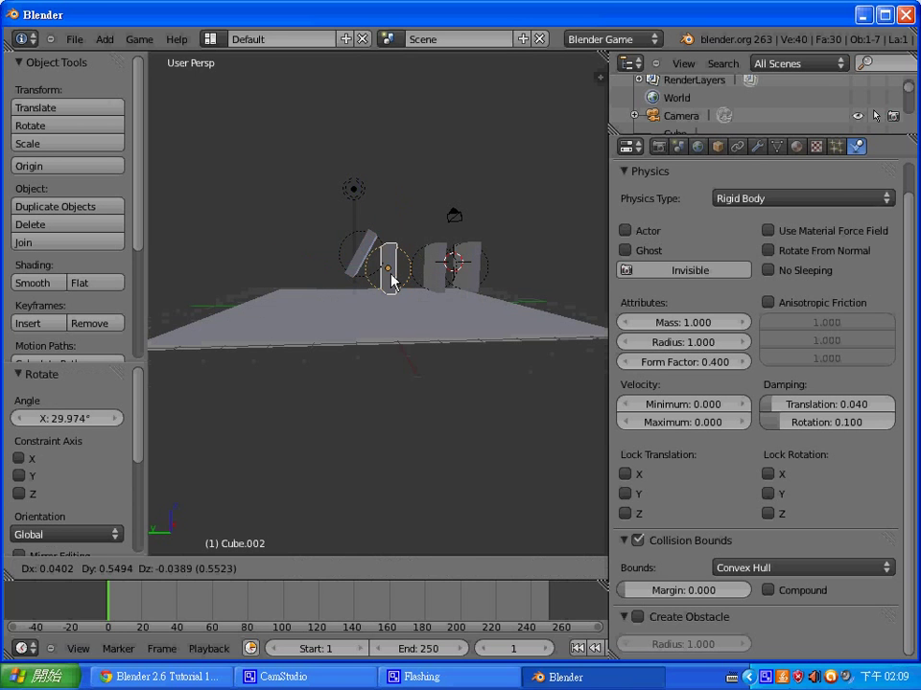
{"action": "left_click", "coordinate": [433, 284]}
{"action": "key", "text": "g"}
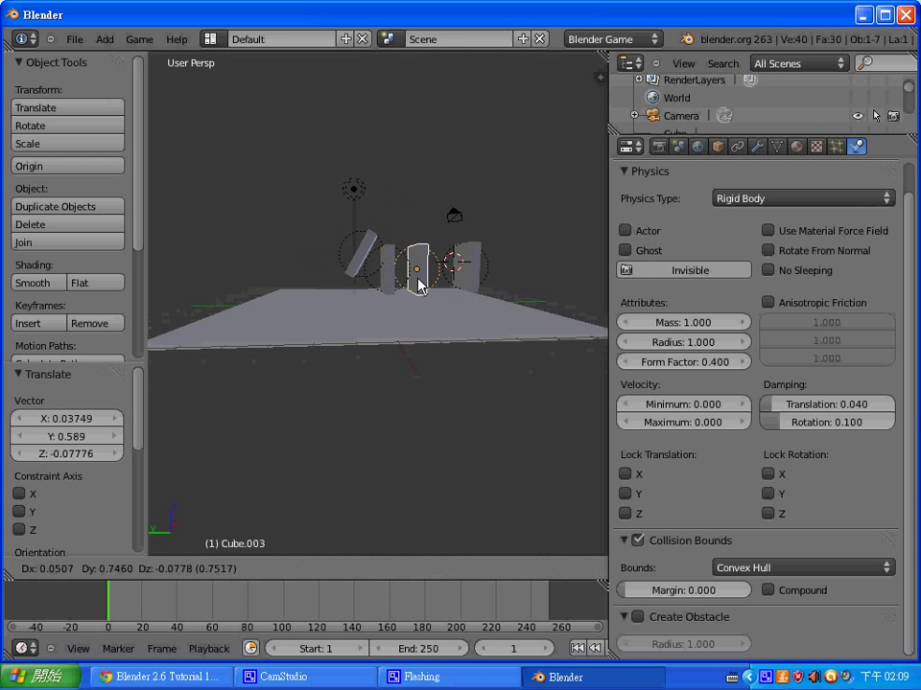
{"action": "left_click", "coordinate": [413, 285]}
{"action": "key", "text": "shift+d"}
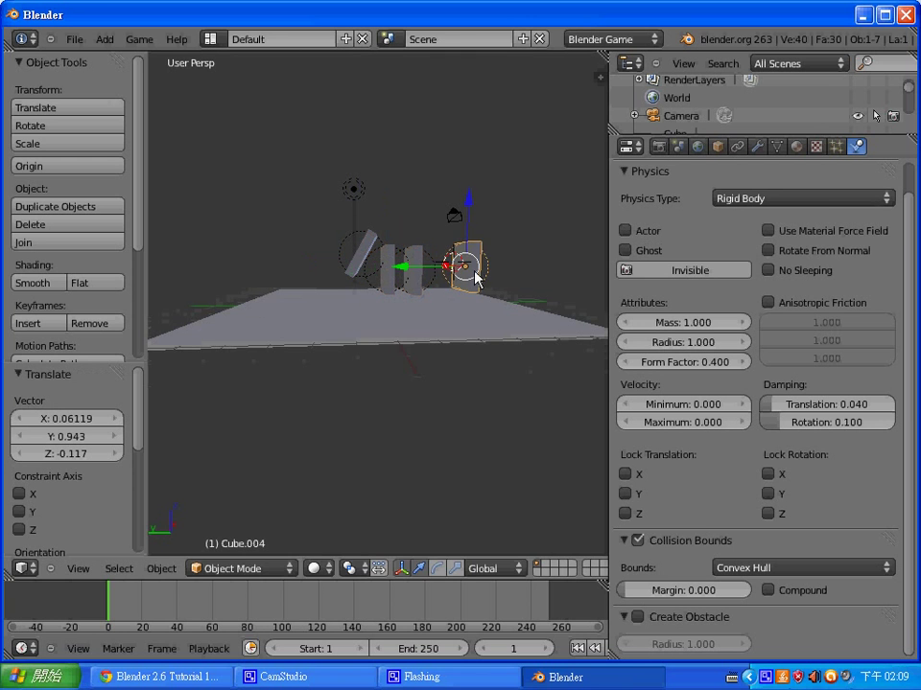
{"action": "left_click", "coordinate": [439, 282]}
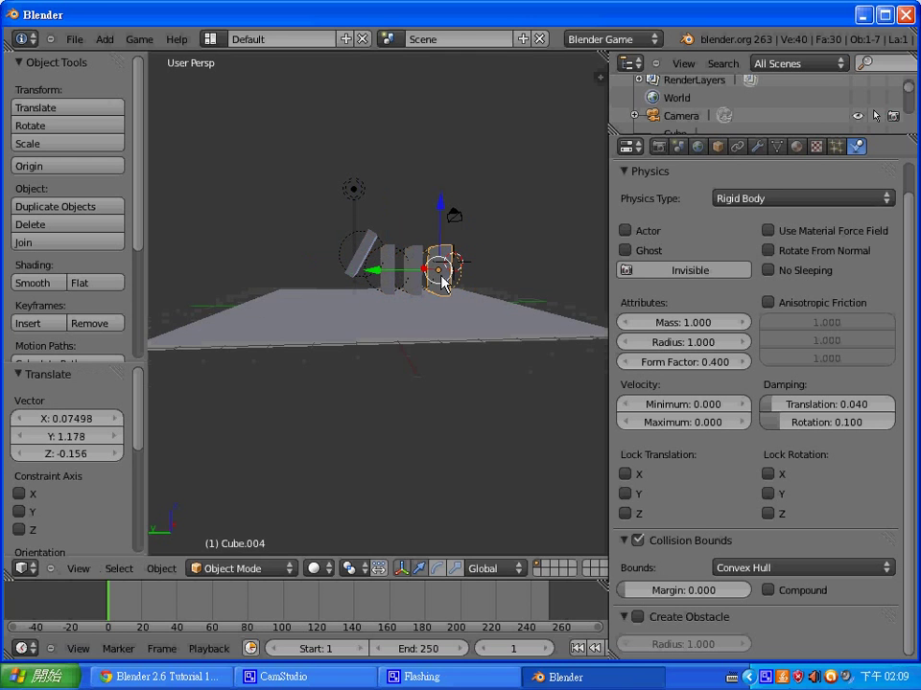
{"action": "key", "text": "p"}
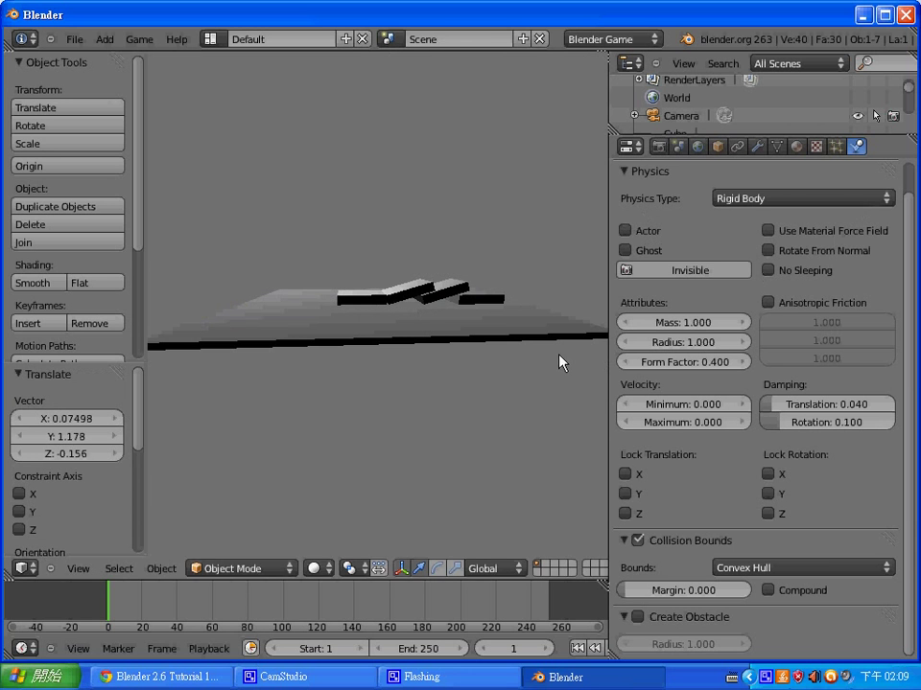
{"action": "key", "text": "Escape"}
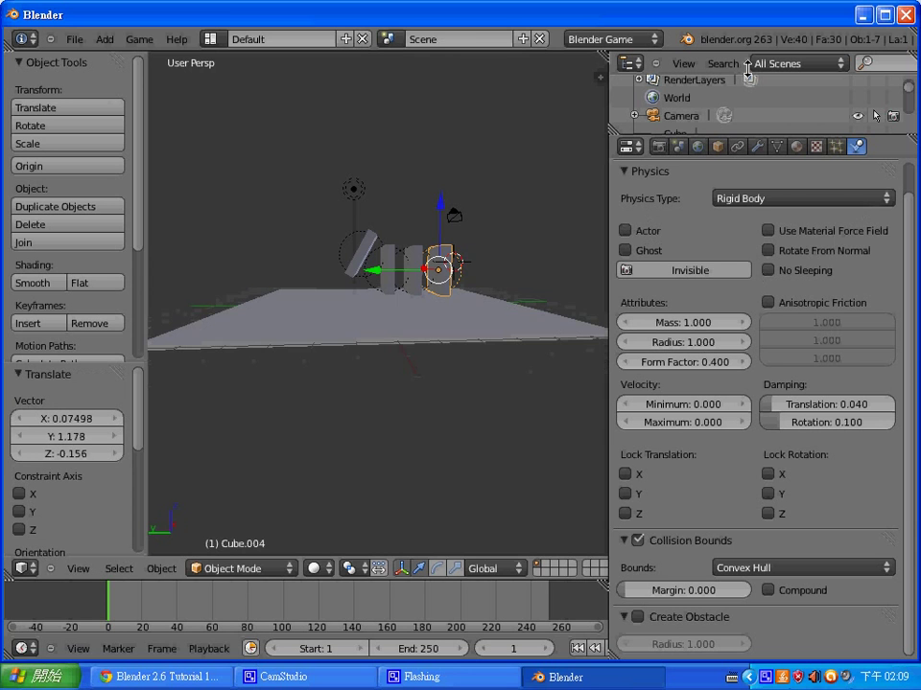
- Toggle the engine to Blender Render and back to Blender Game, then rerun the domino game
{"action": "left_click", "coordinate": [648, 42]}
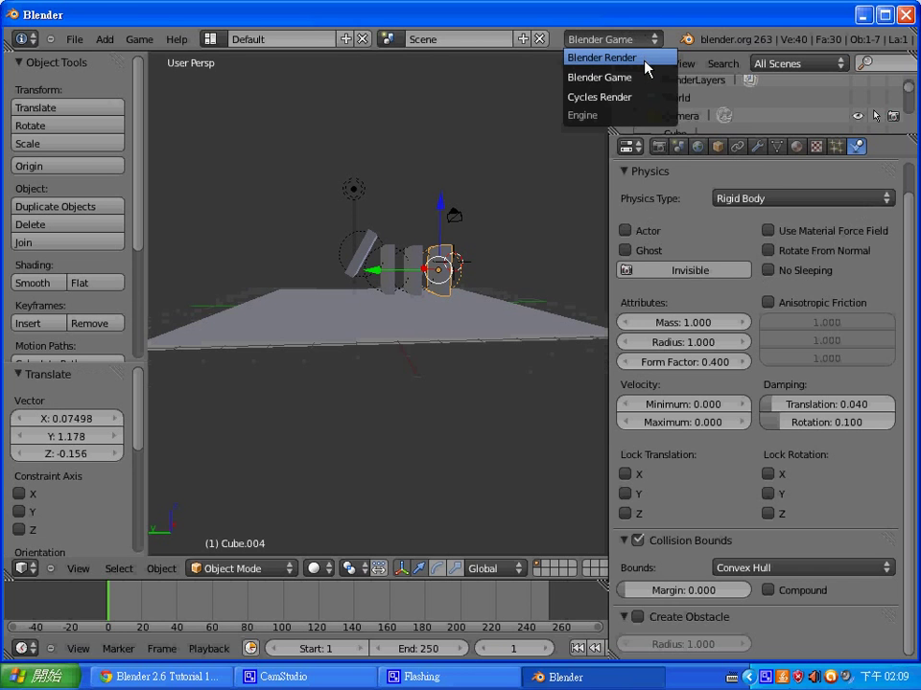
{"action": "left_click", "coordinate": [646, 59]}
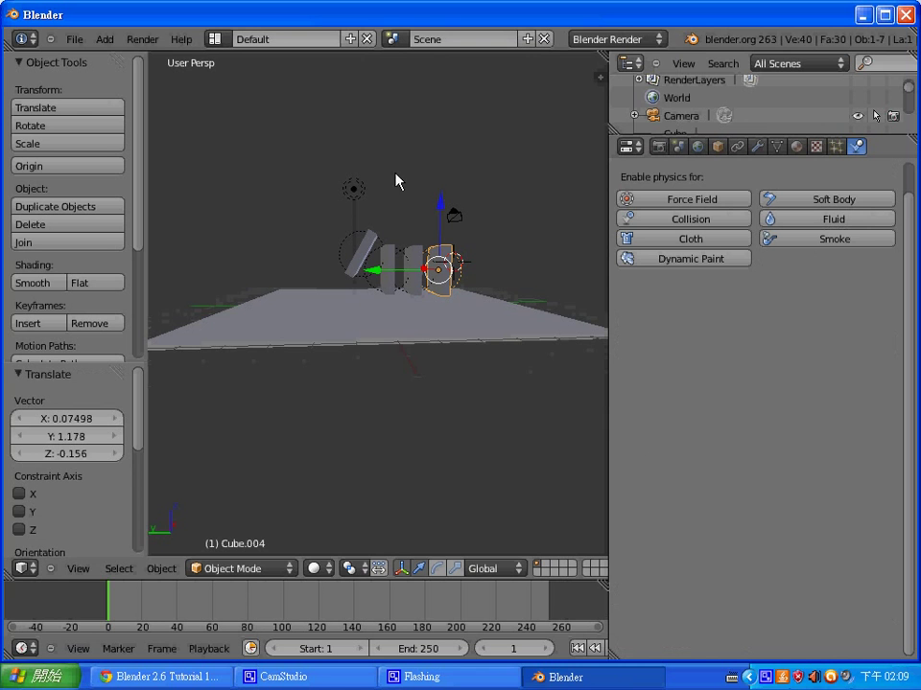
{"action": "left_click", "coordinate": [631, 40]}
{"action": "left_click", "coordinate": [634, 75]}
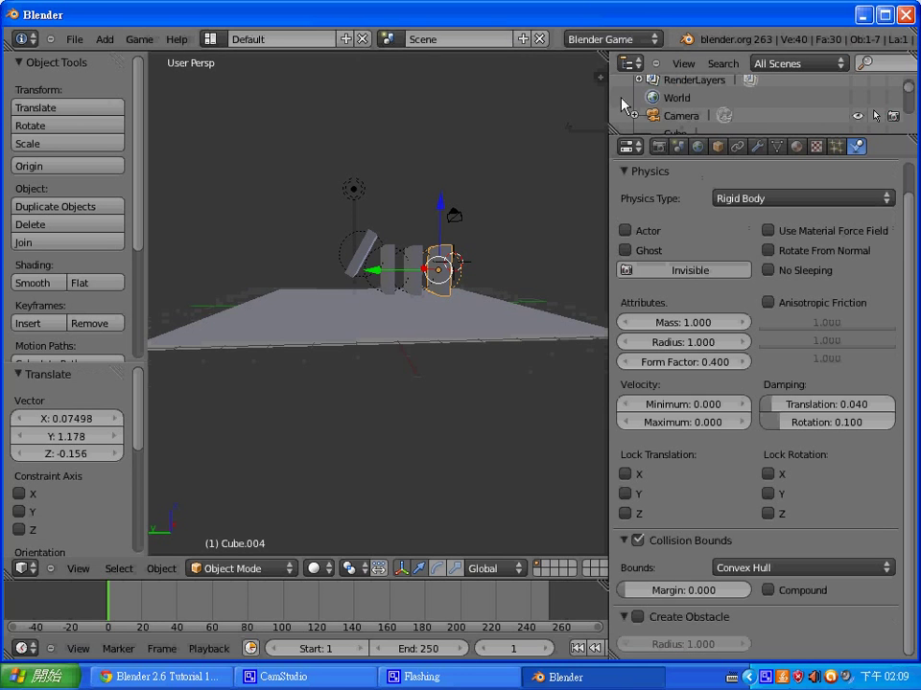
{"action": "key", "text": "p"}
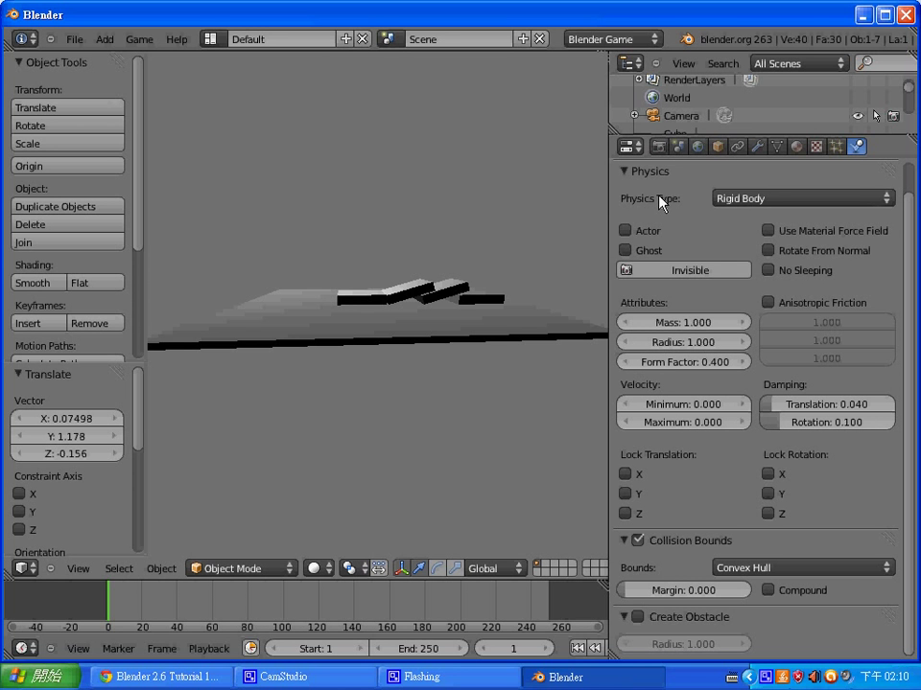
{"action": "key", "text": "Escape"}
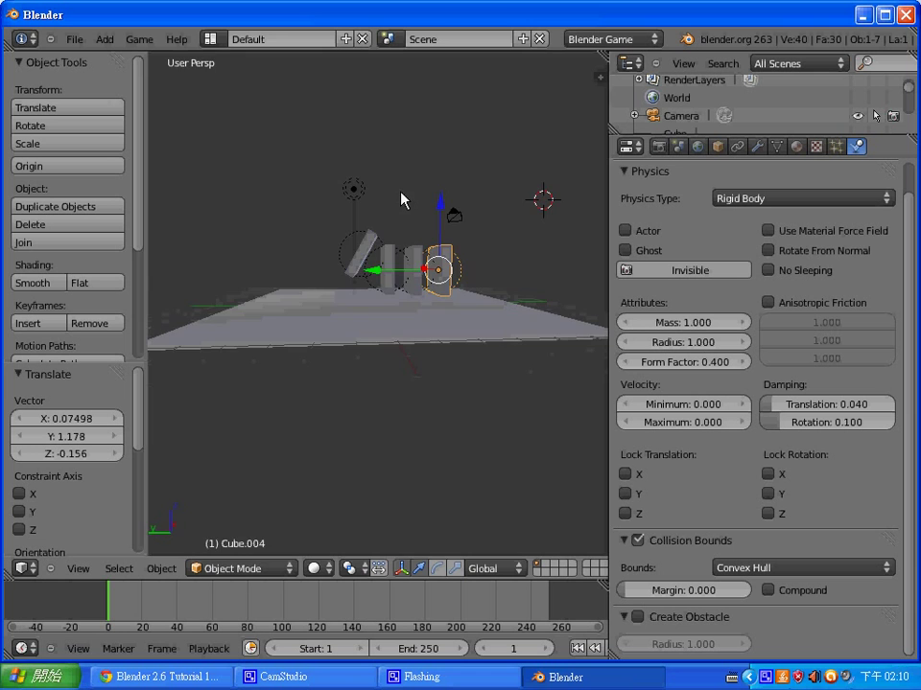
{"action": "key", "text": "p"}
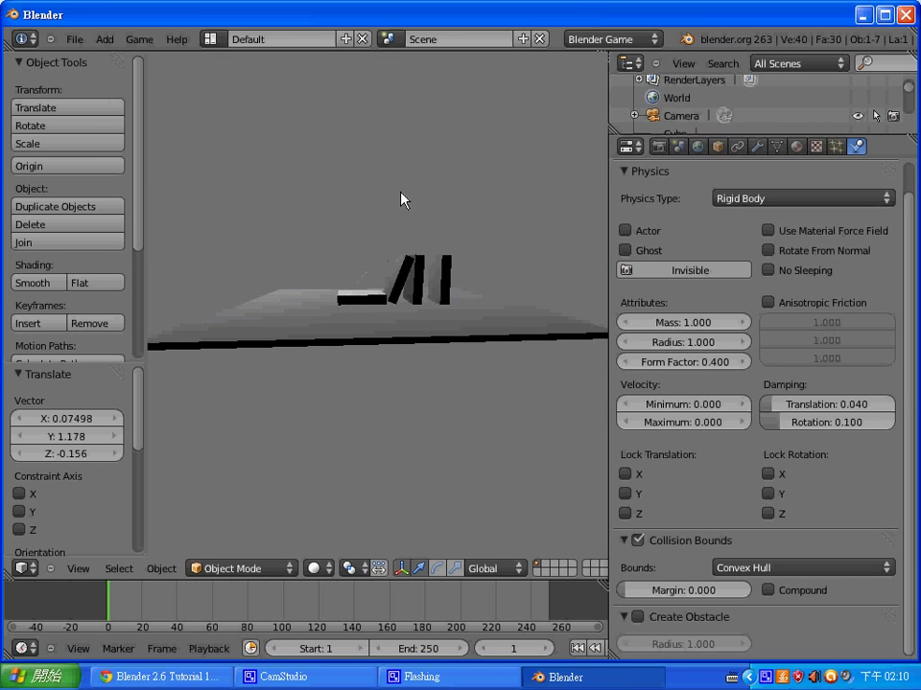